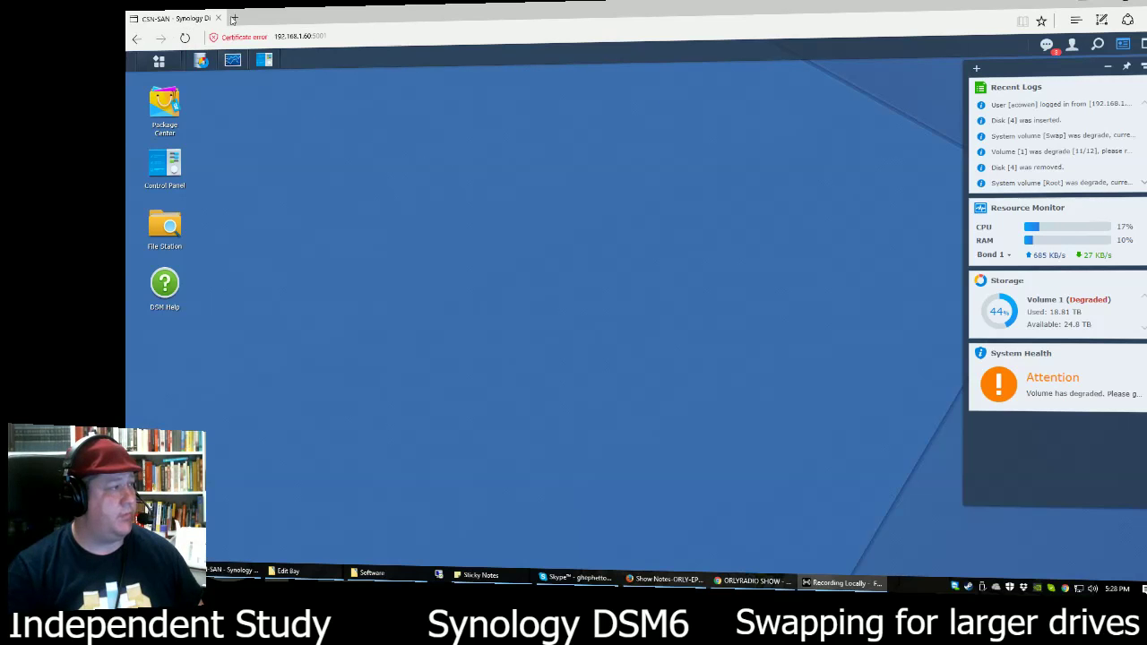
Read the system notifications on the DSM desktop and open Storage Manager.
mouse_move(201, 61)
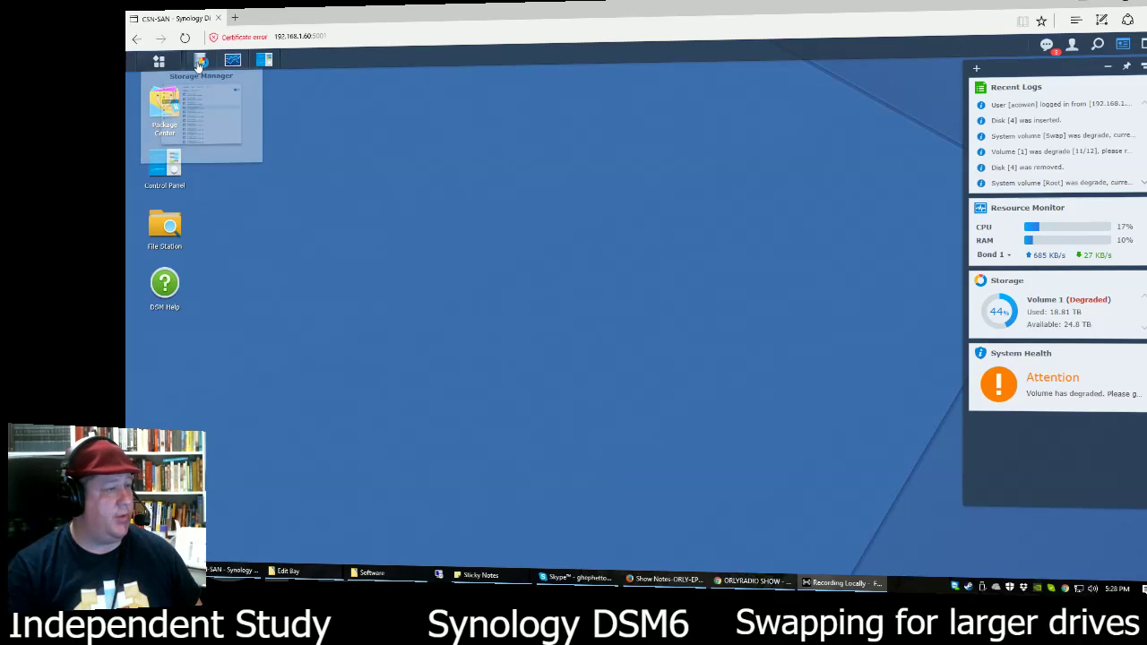
left_click(1047, 45)
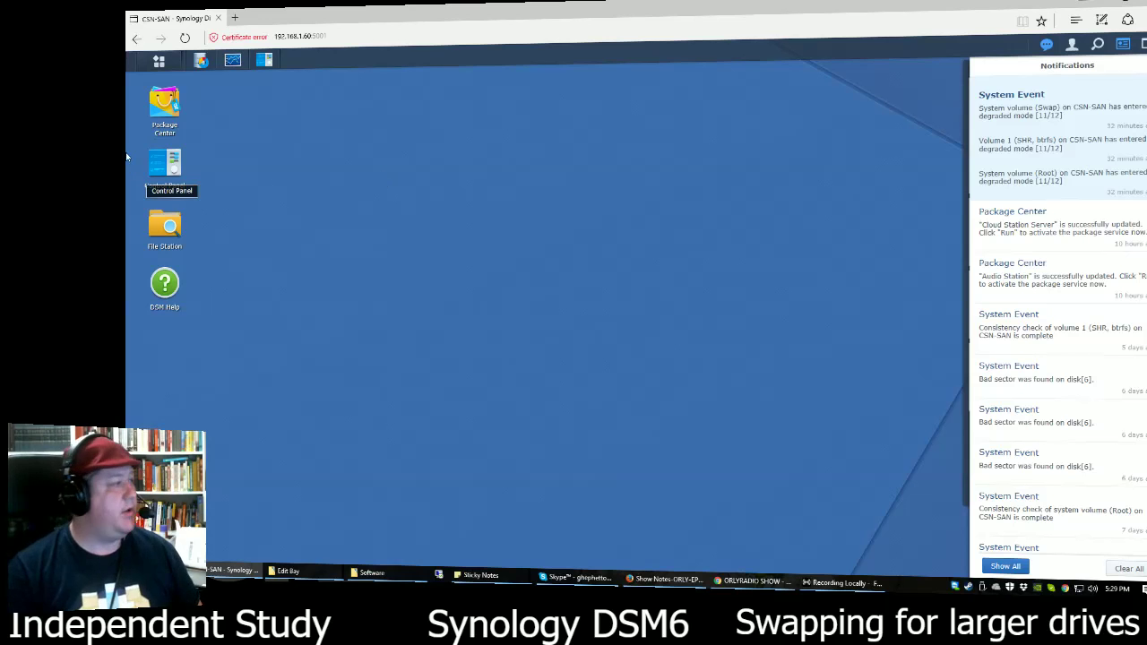
left_click(199, 64)
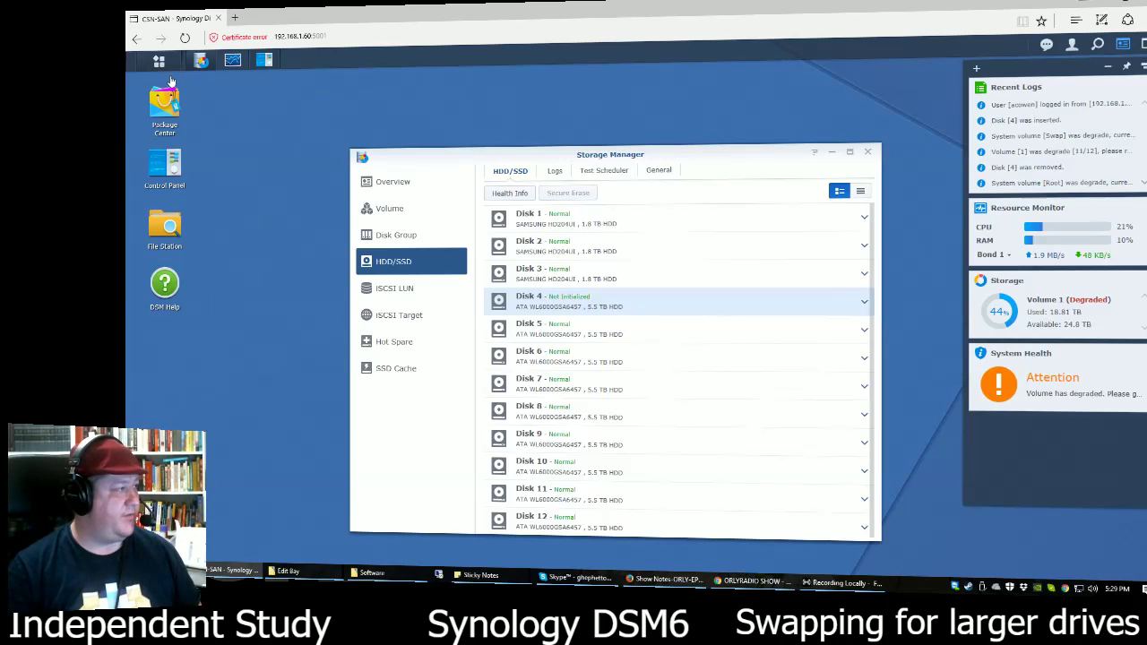
left_click(162, 65)
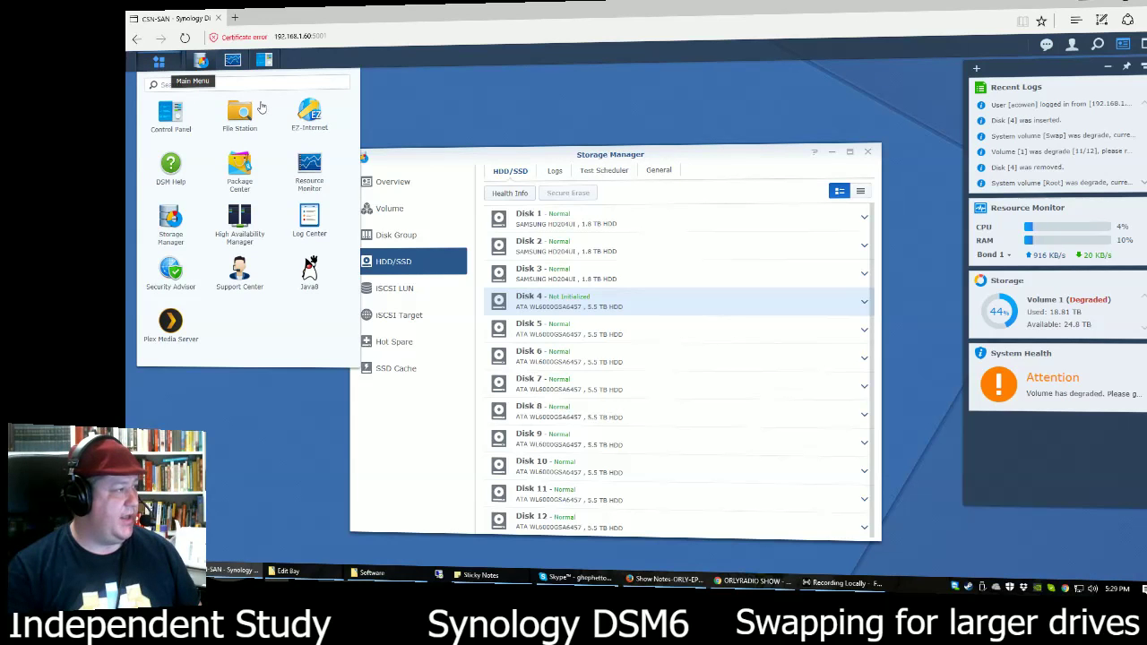
left_click(419, 89)
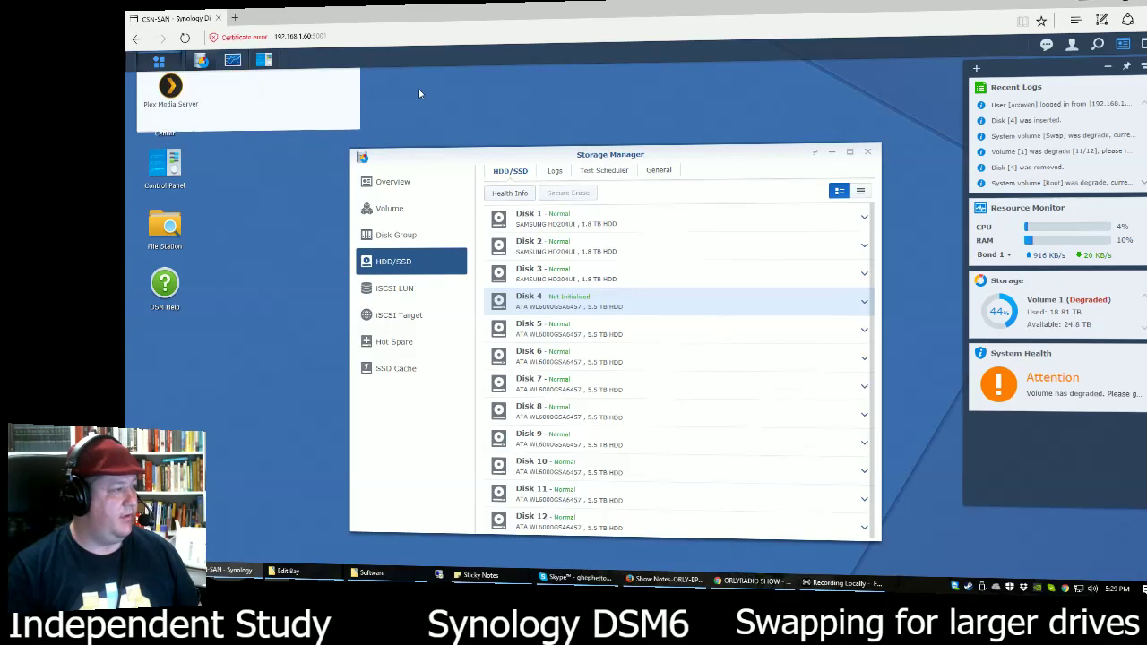
mouse_move(206, 64)
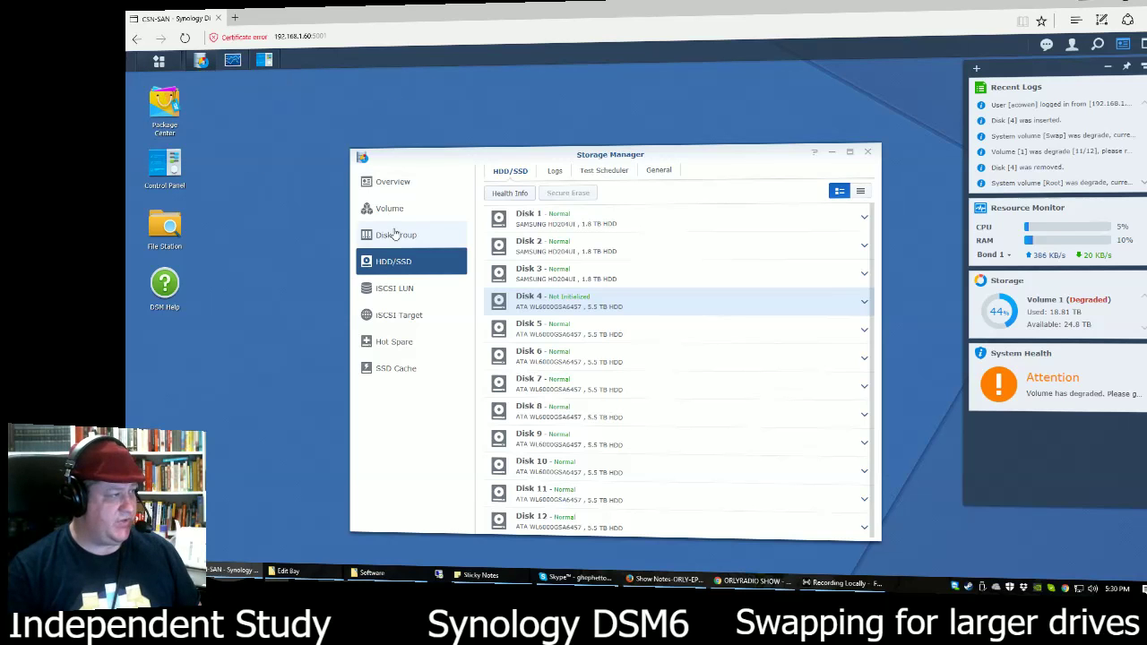
Check the disk slot information and volume status in the Storage Manager overview.
left_click(391, 181)
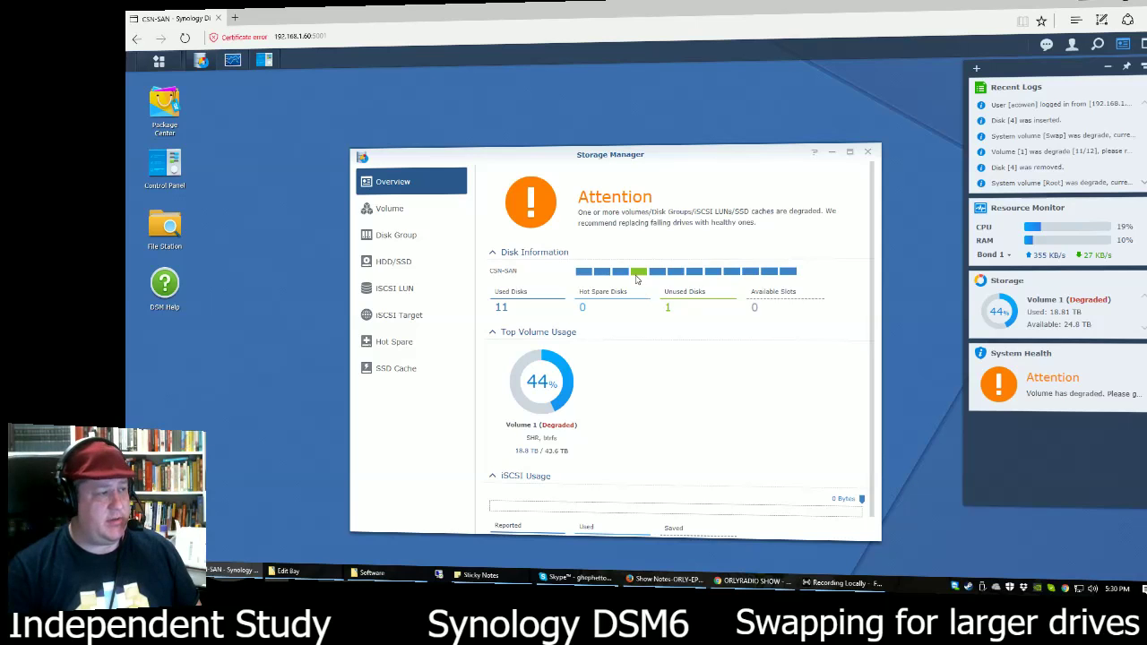
mouse_move(640, 280)
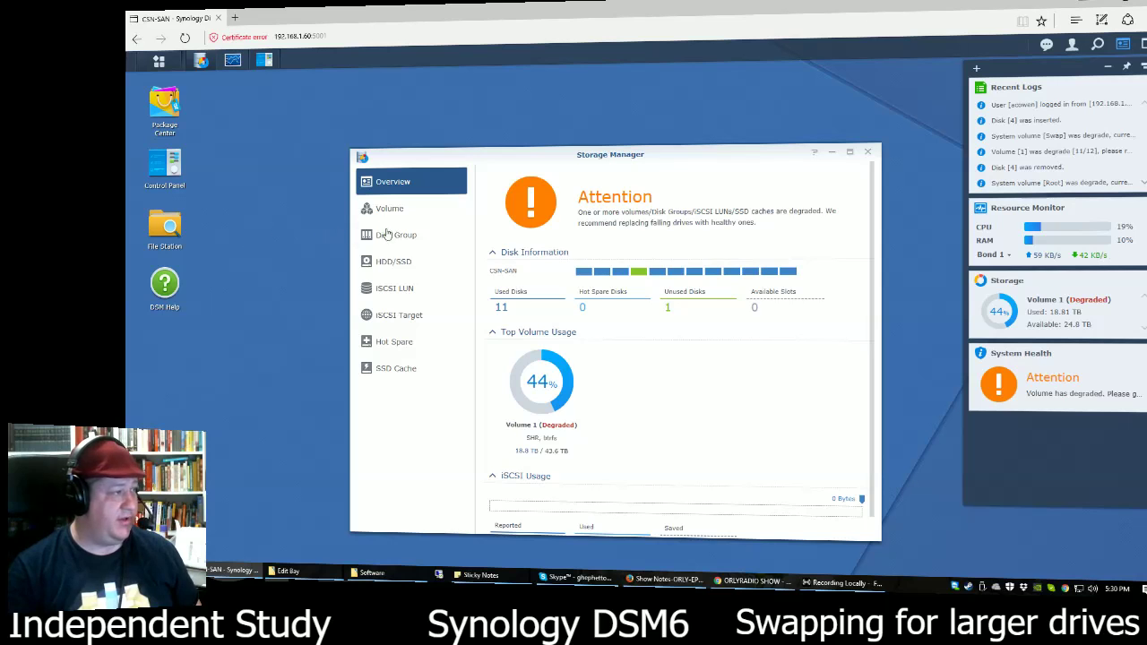
Examine Disk 4's health information, including its general statistics, S.M.A.R.T. test results, full S.M.A.R.T. attribute list and history.
left_click(387, 263)
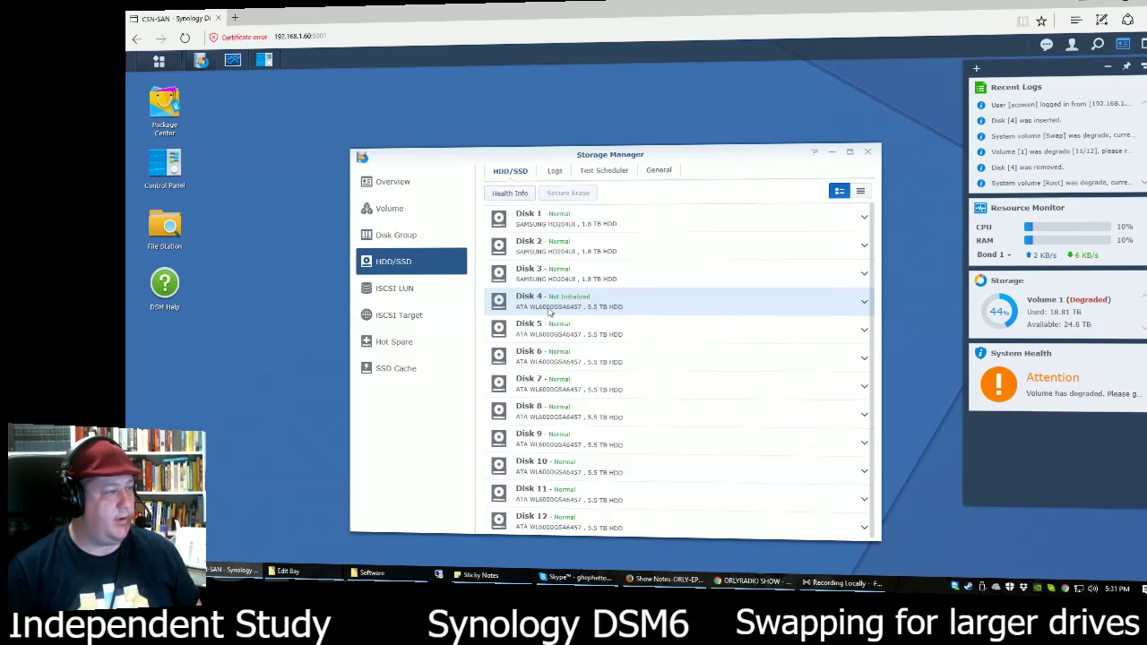
left_click(510, 193)
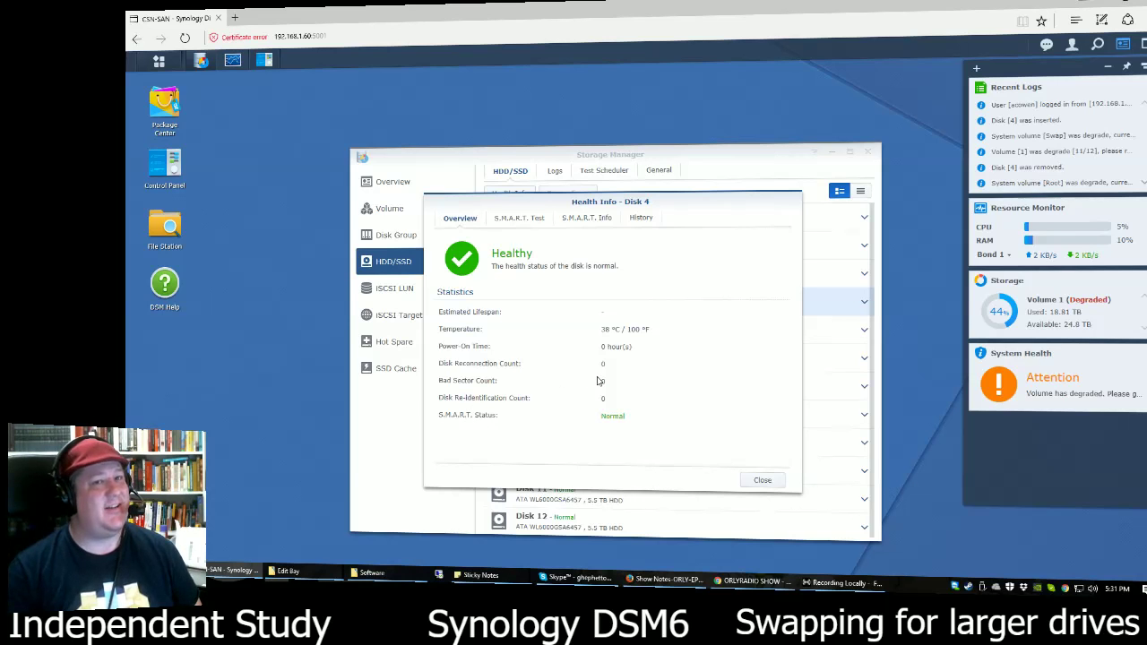
left_click(517, 221)
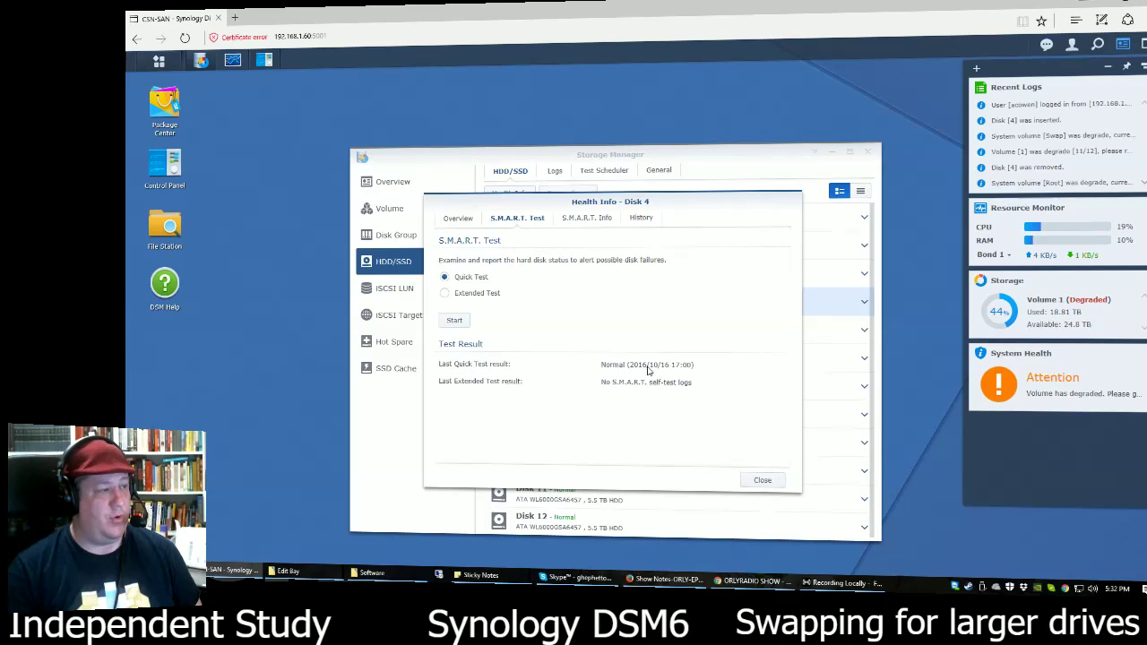
left_click(580, 219)
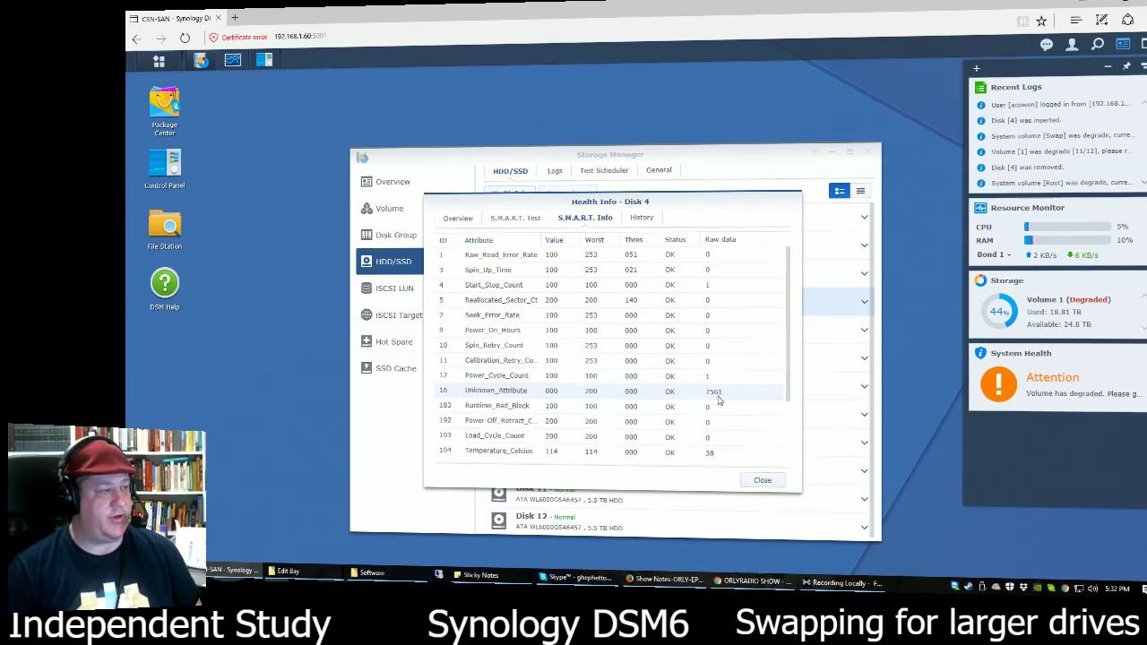
scroll(717, 401, "down", 2)
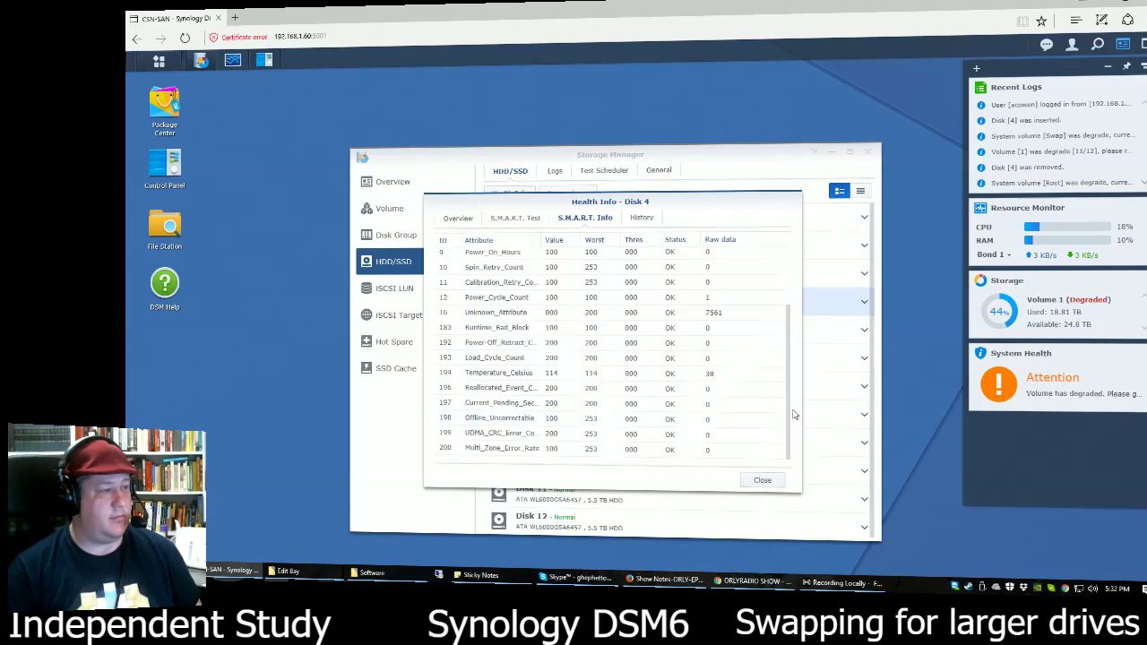
left_click_drag(784, 373, 790, 419)
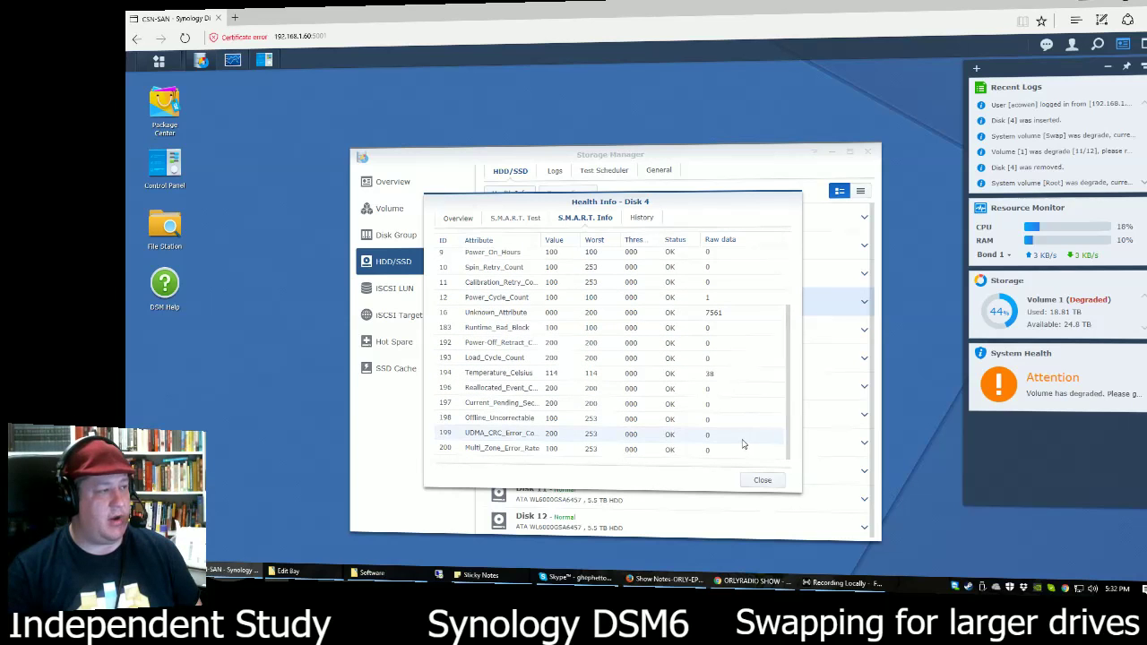
left_click(641, 221)
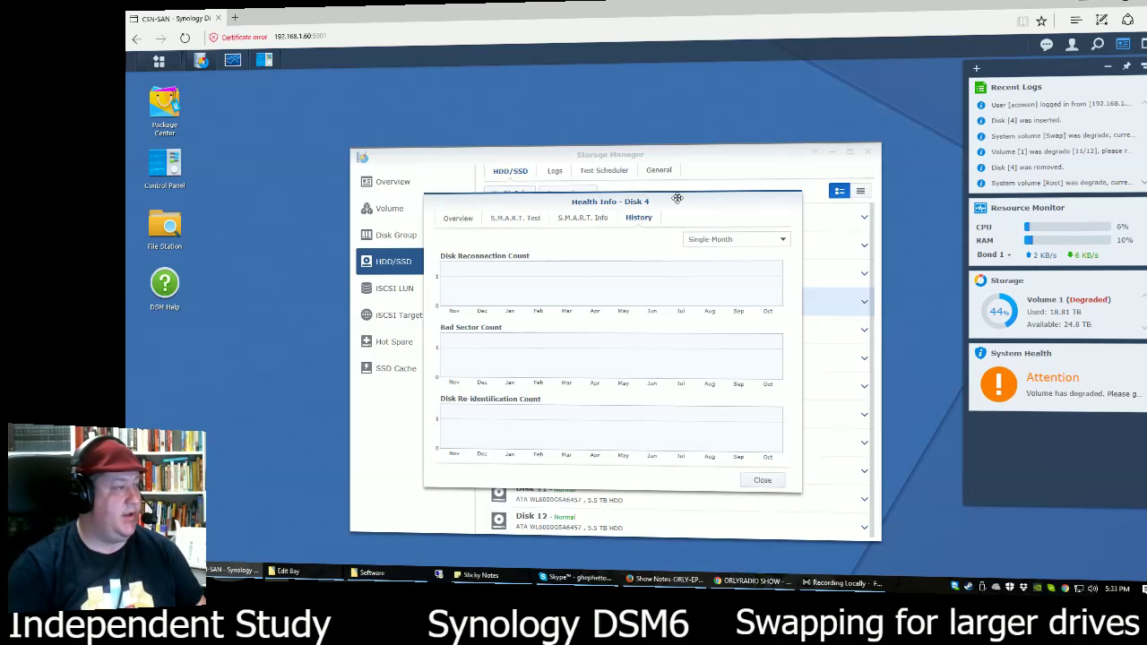
Check how long the Extended and Quick S.M.A.R.T. tests would take for Disk 4 without running either, and close its health information.
left_click(531, 223)
left_click(445, 293)
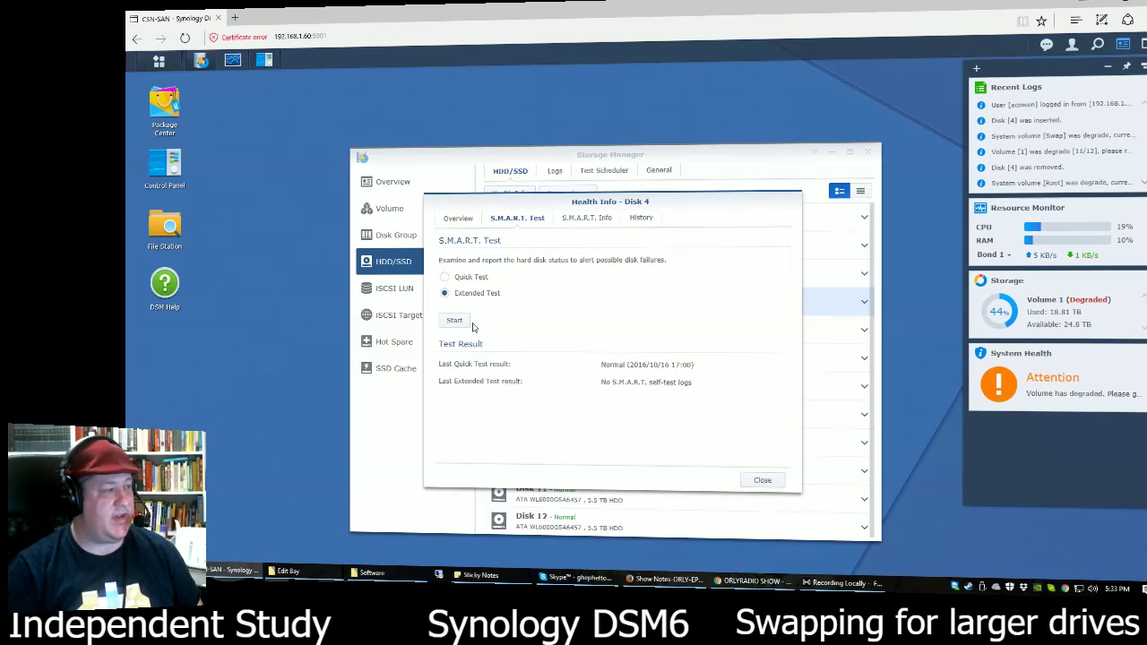
left_click(454, 320)
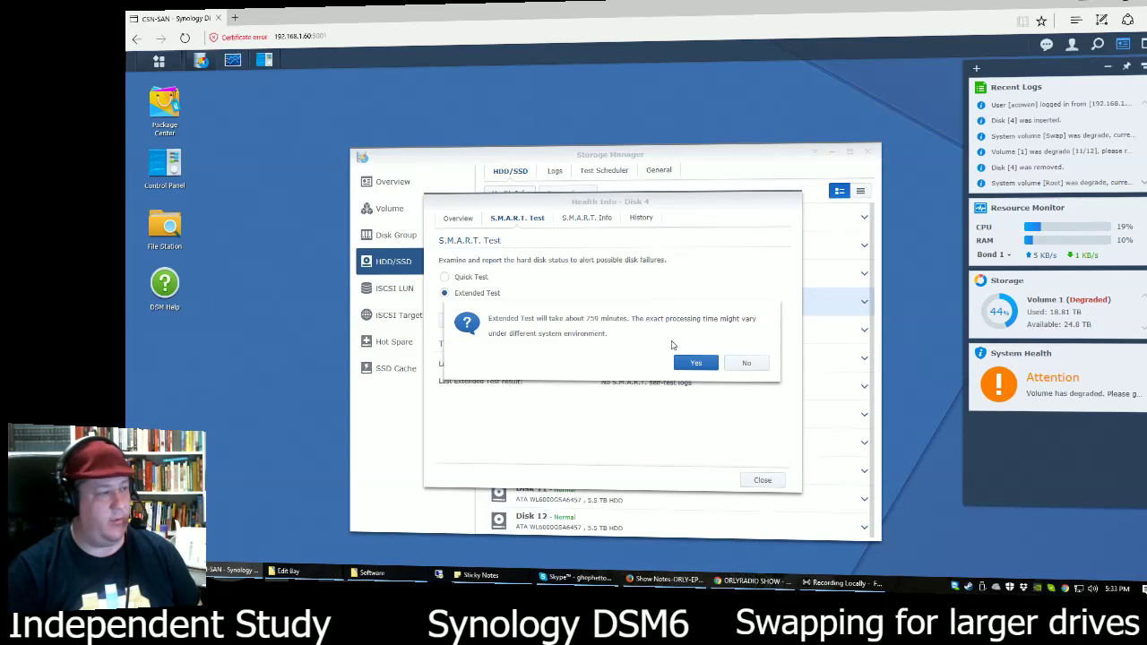
left_click(739, 369)
left_click(445, 277)
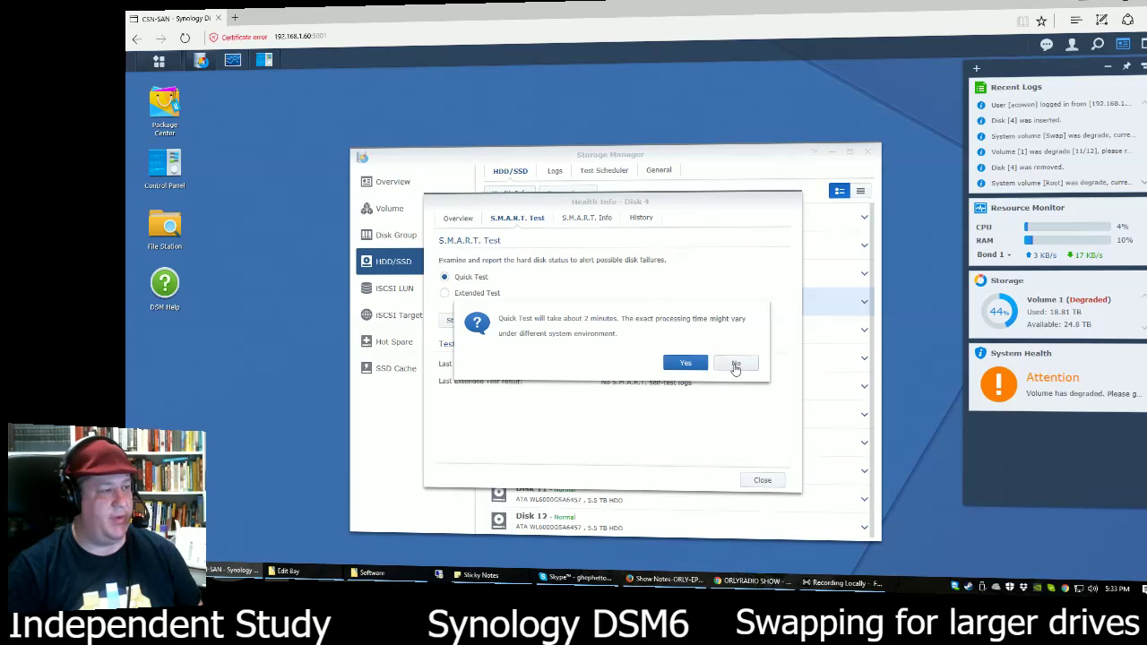
left_click(736, 367)
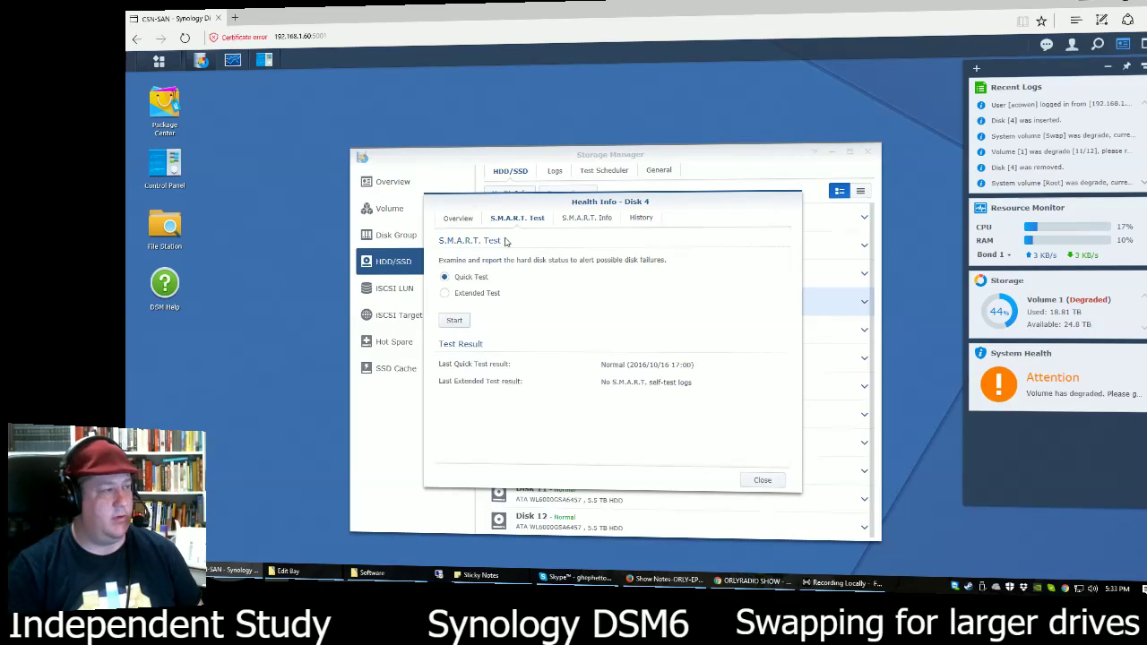
left_click(460, 220)
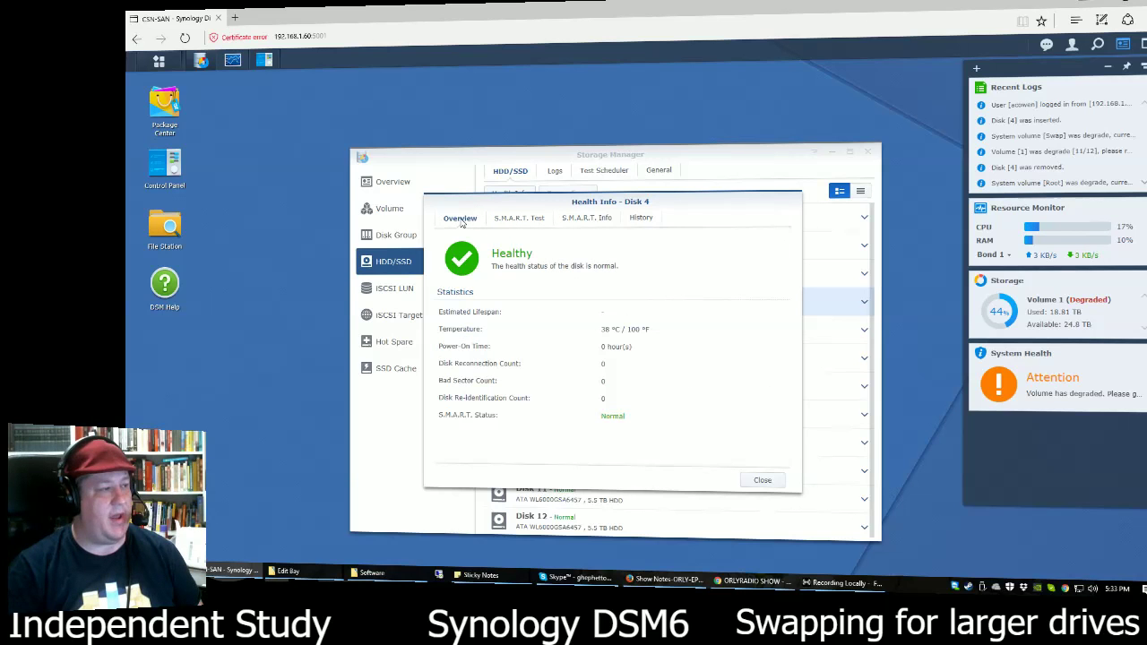
left_click(765, 484)
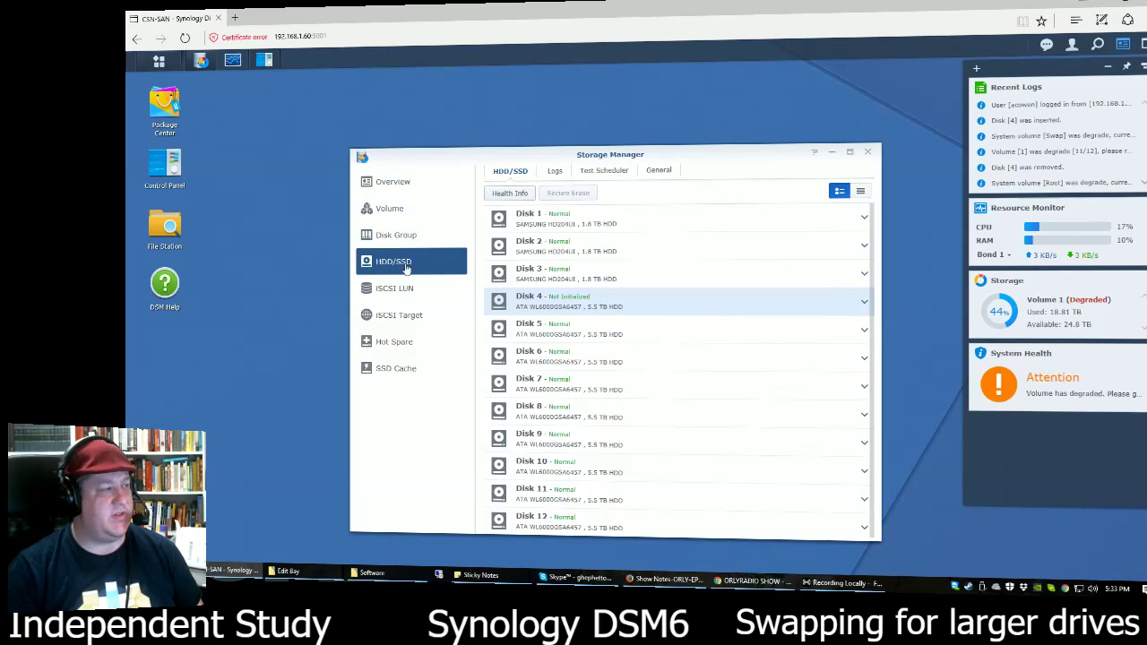
Review the details of Volume 1, including its repair suggestion and the list of member disks.
left_click(383, 210)
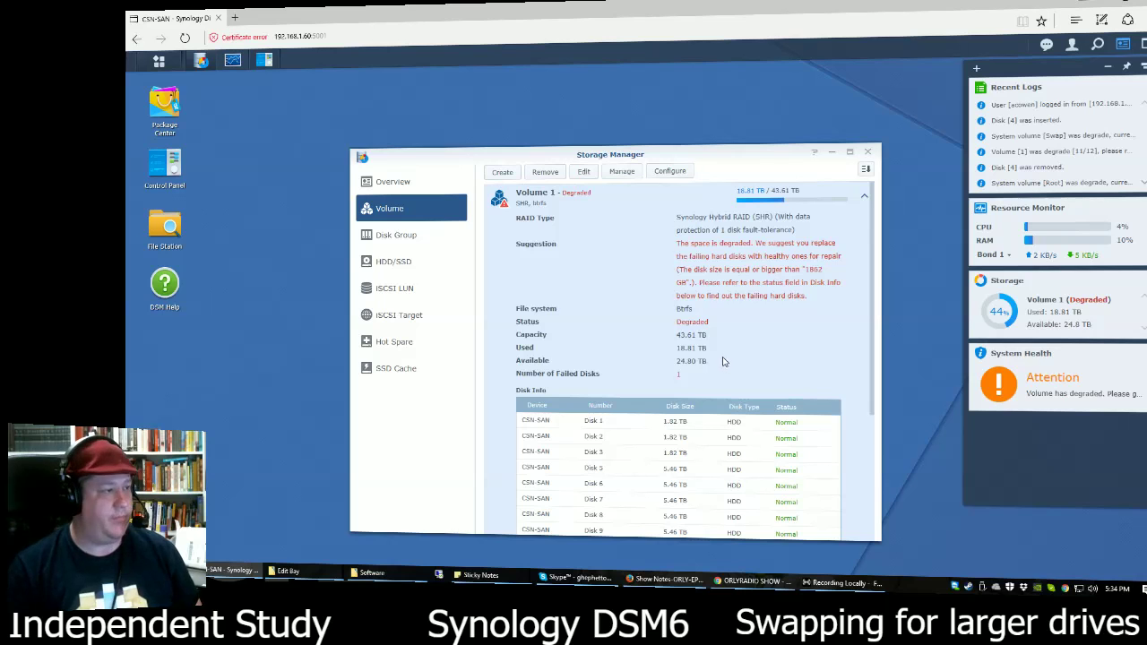
scroll(708, 377, "down", 3)
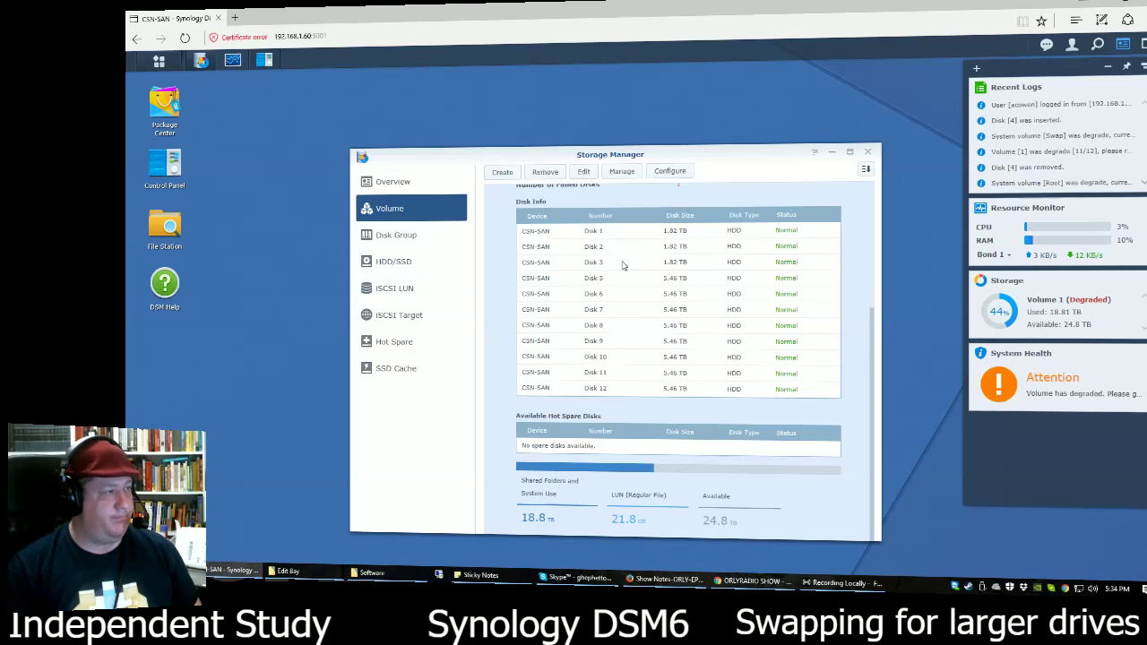
scroll(615, 255, "up", 5)
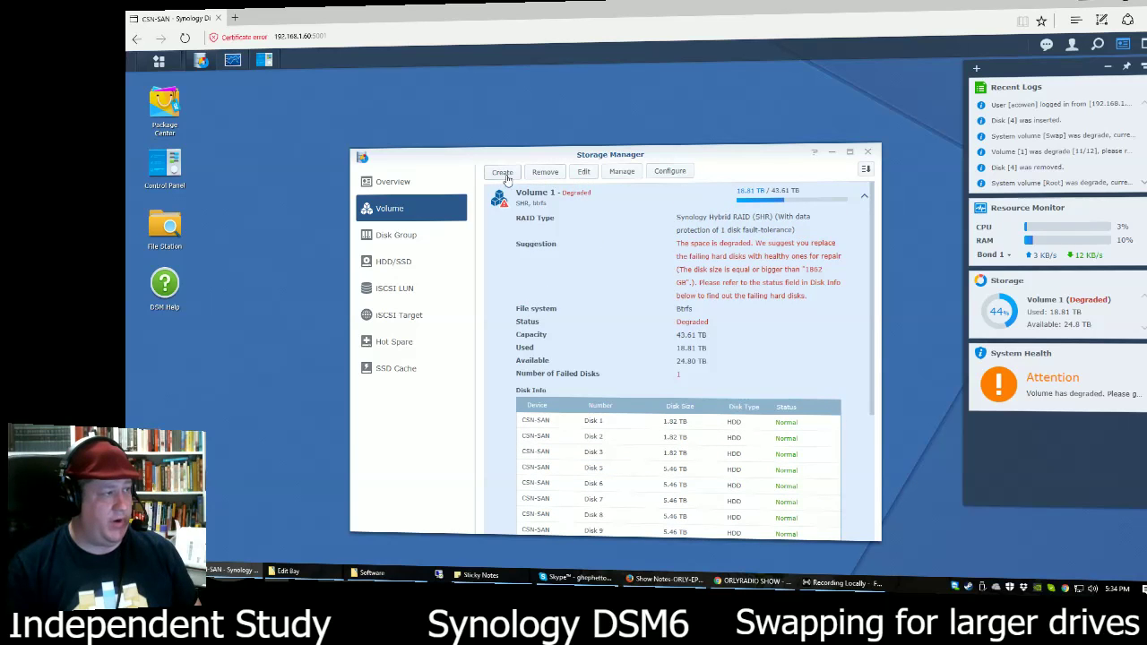
Set up a repair of Volume 1 using Disk 4, accepting the erasure of that disk, up to the settings confirmation.
left_click(621, 172)
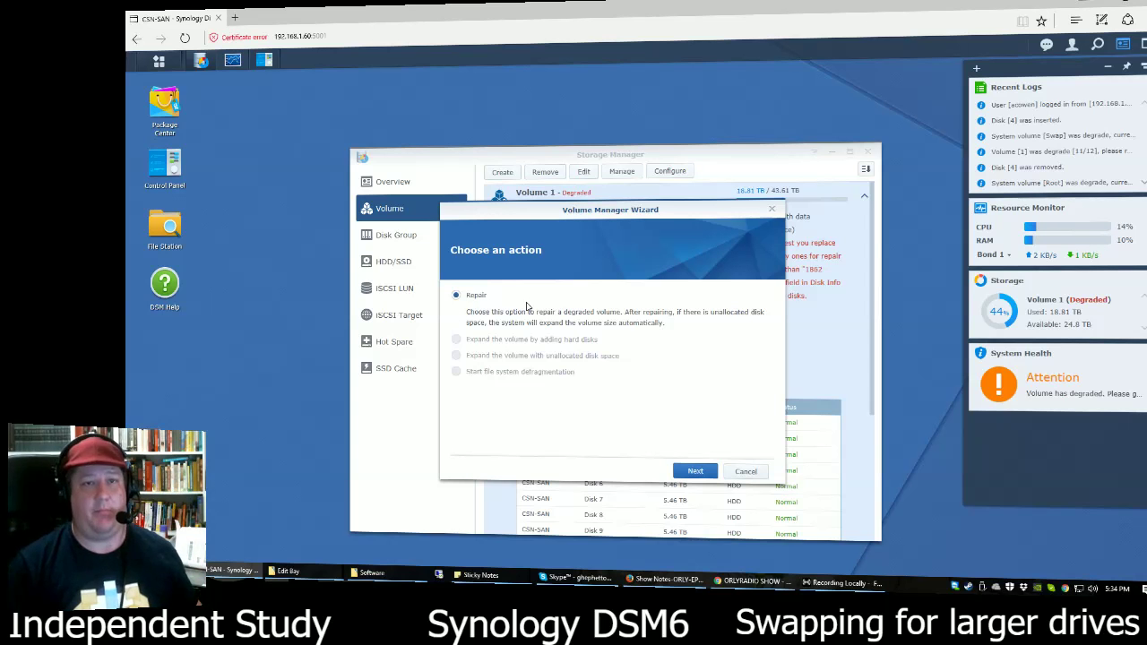
left_click(697, 473)
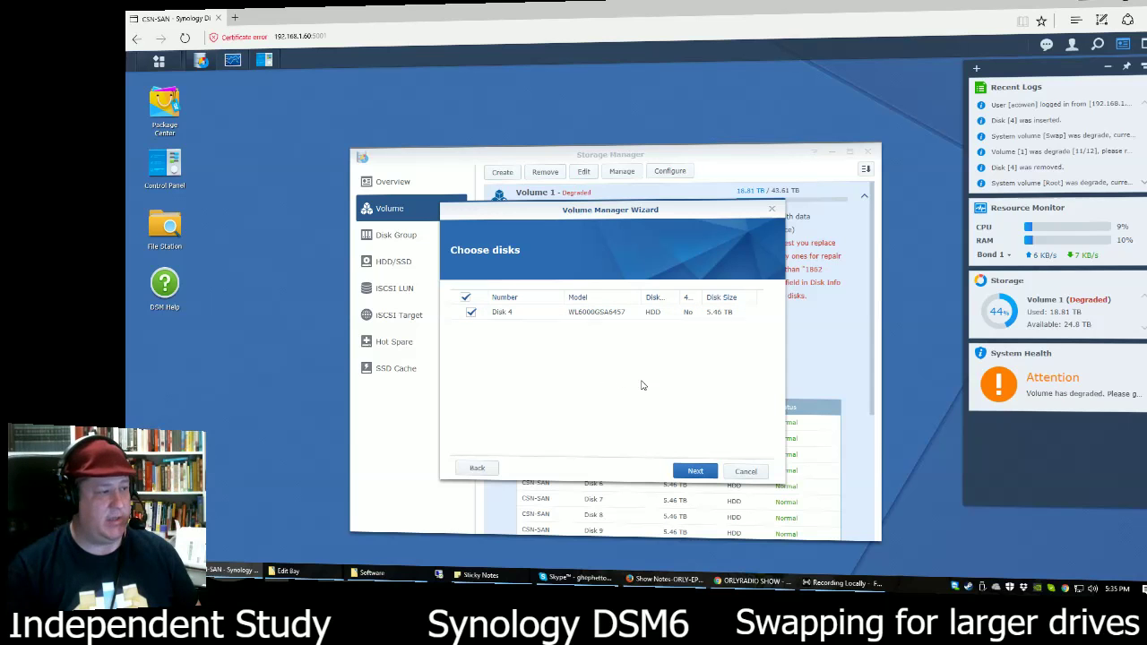
left_click(696, 472)
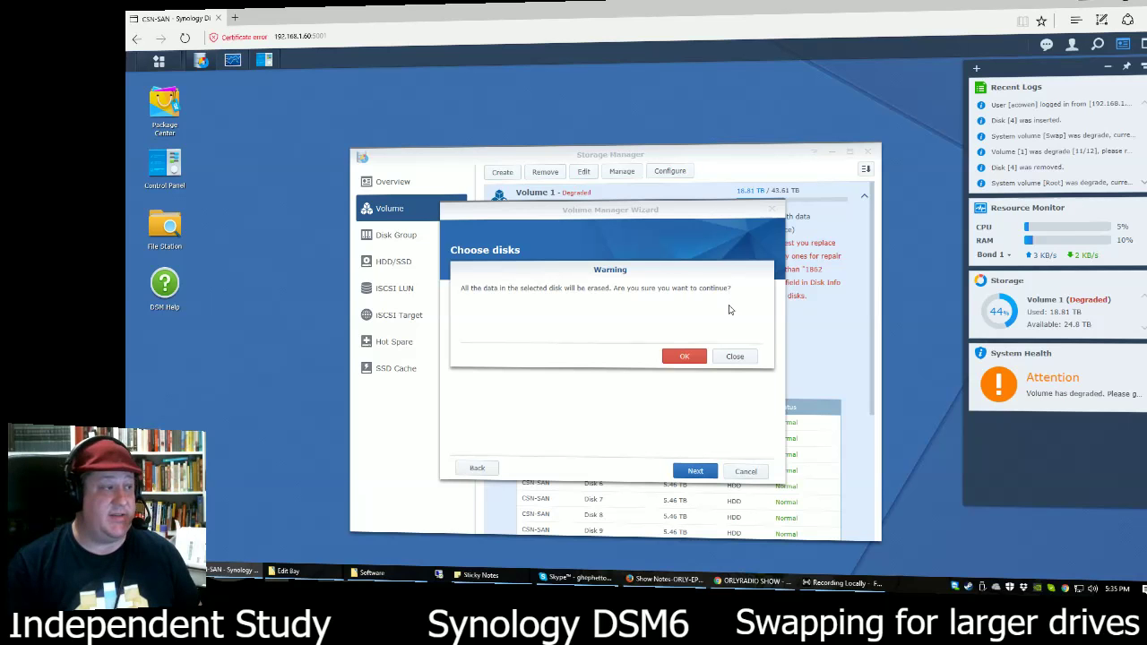
left_click(679, 361)
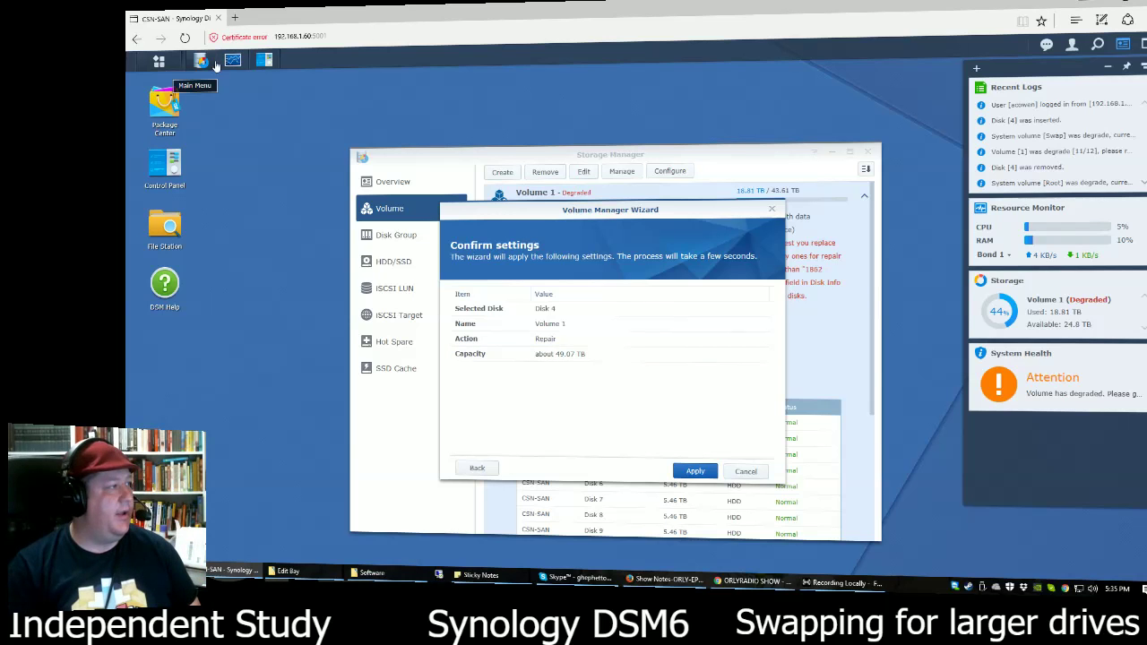
Search the web for "synology disk calculator" in a new browser tab and open Synology's RAID Calculator.
left_click(235, 17)
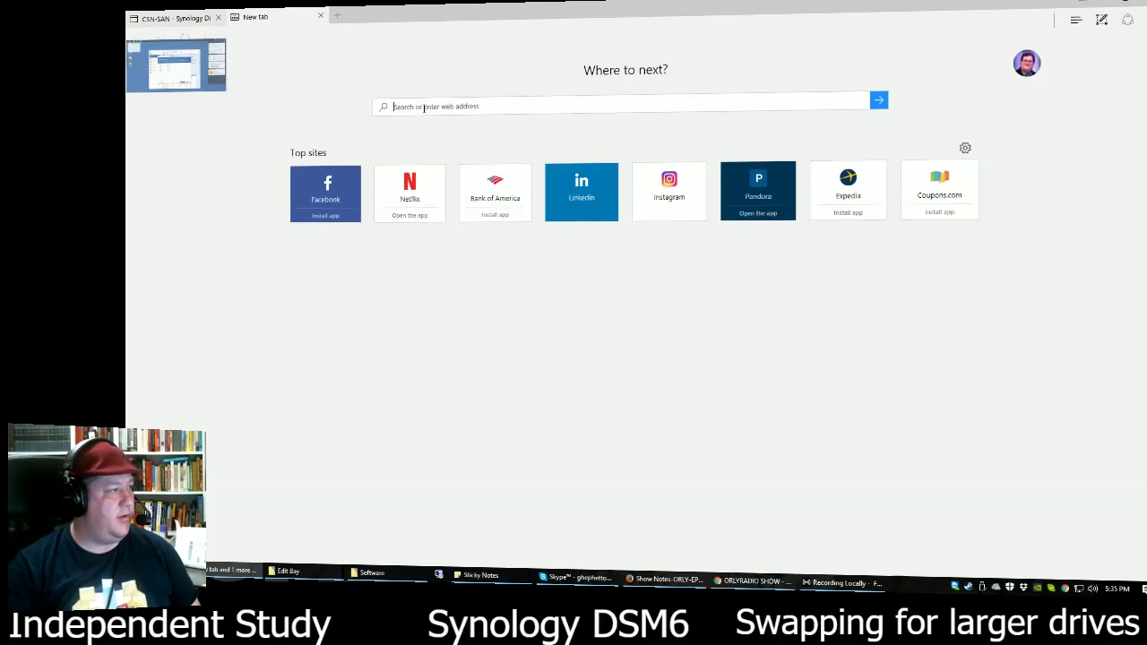
left_click(424, 108)
type("syn")
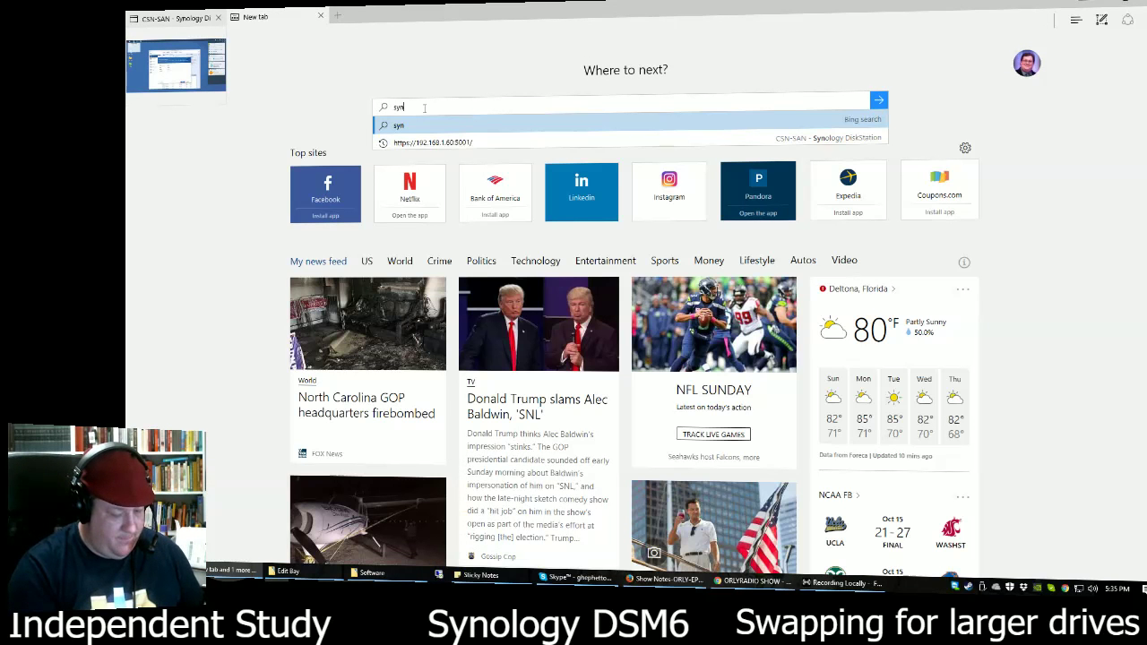
type("ology disk")
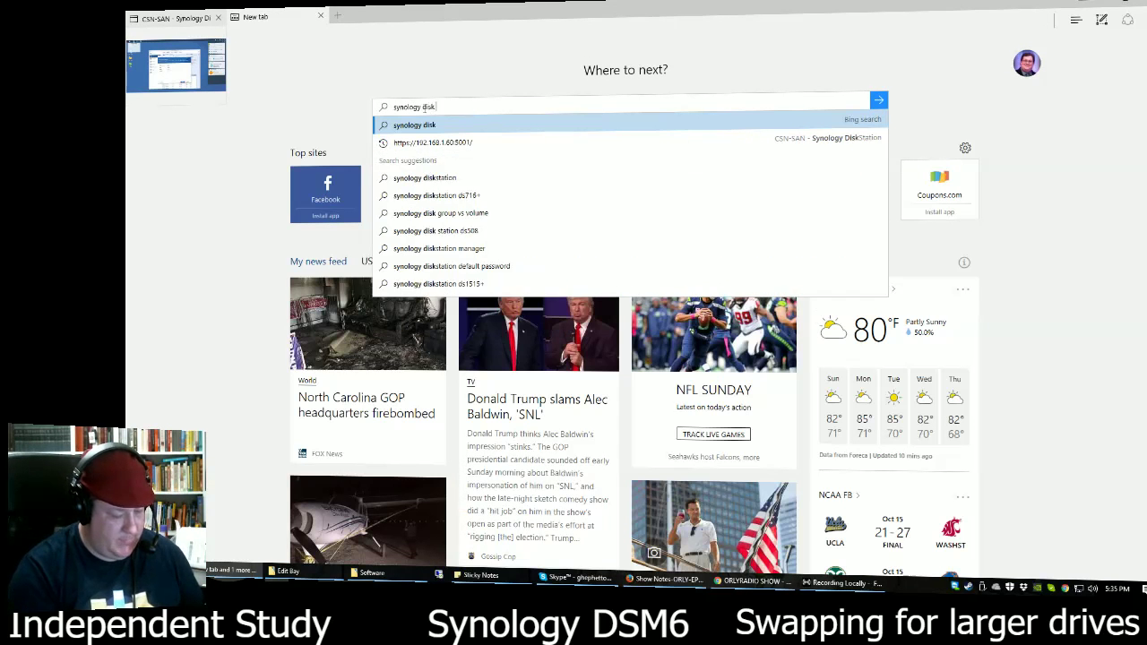
type(" cal")
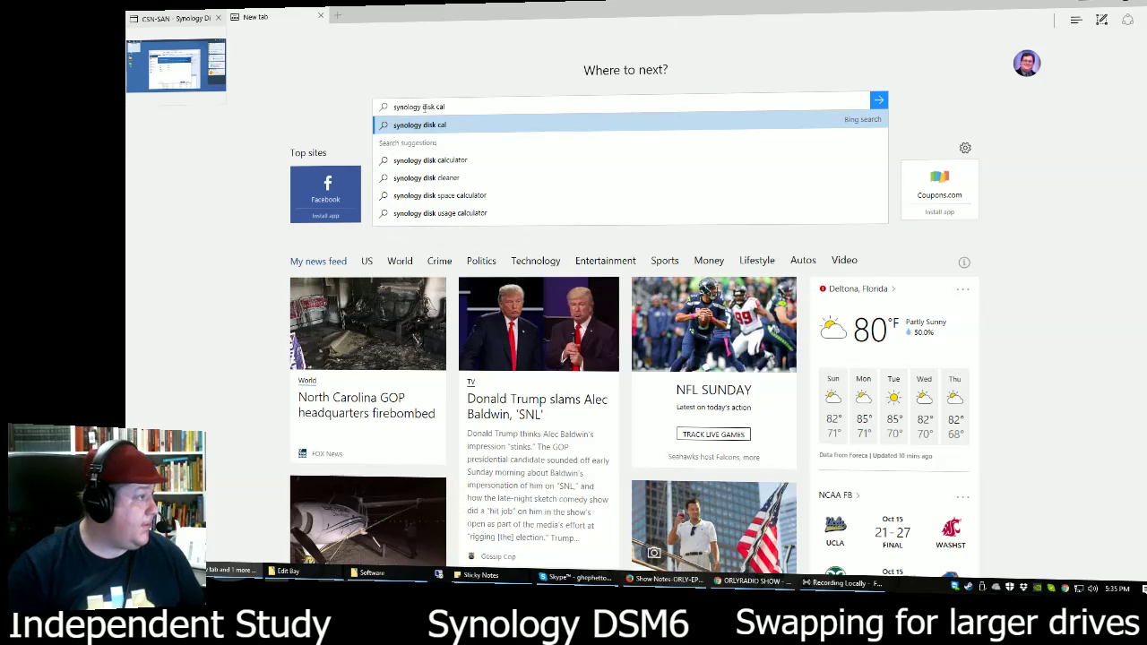
left_click(432, 159)
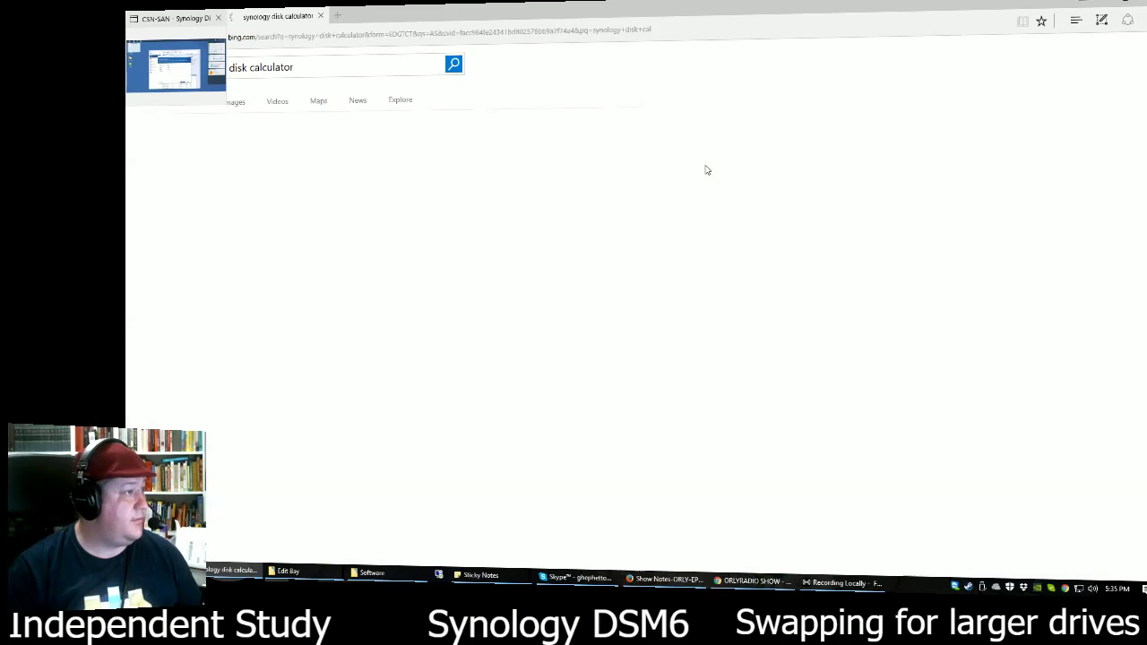
left_click(241, 150)
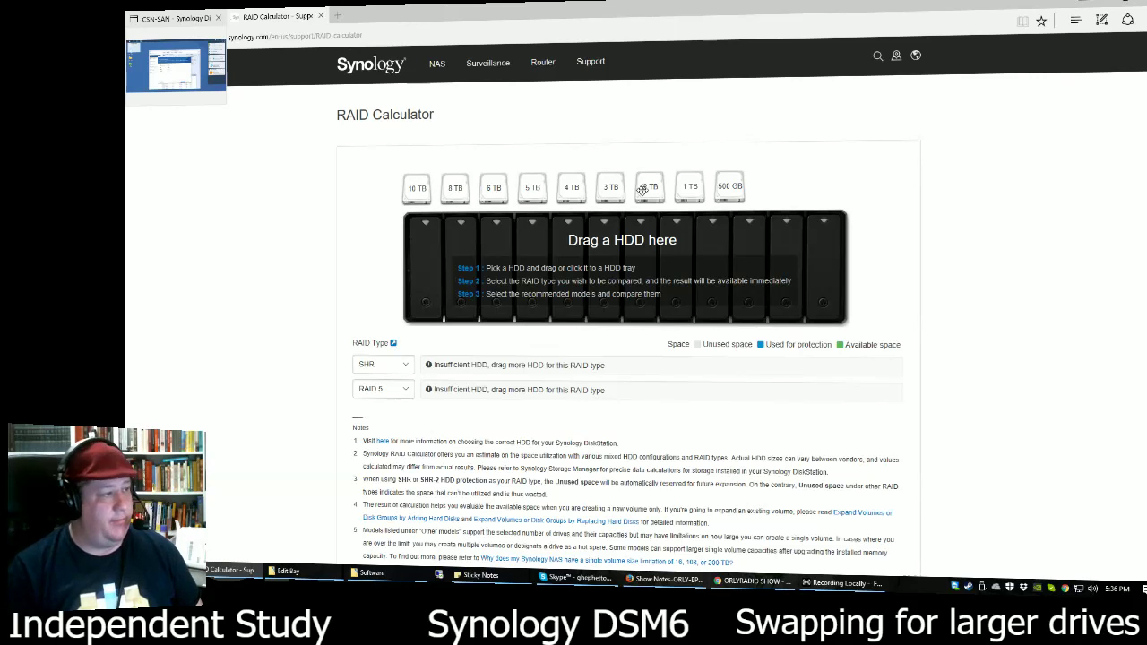
Add four 2 TB drives to the RAID Calculator's trays, keeping SHR as the first RAID type.
left_click(385, 368)
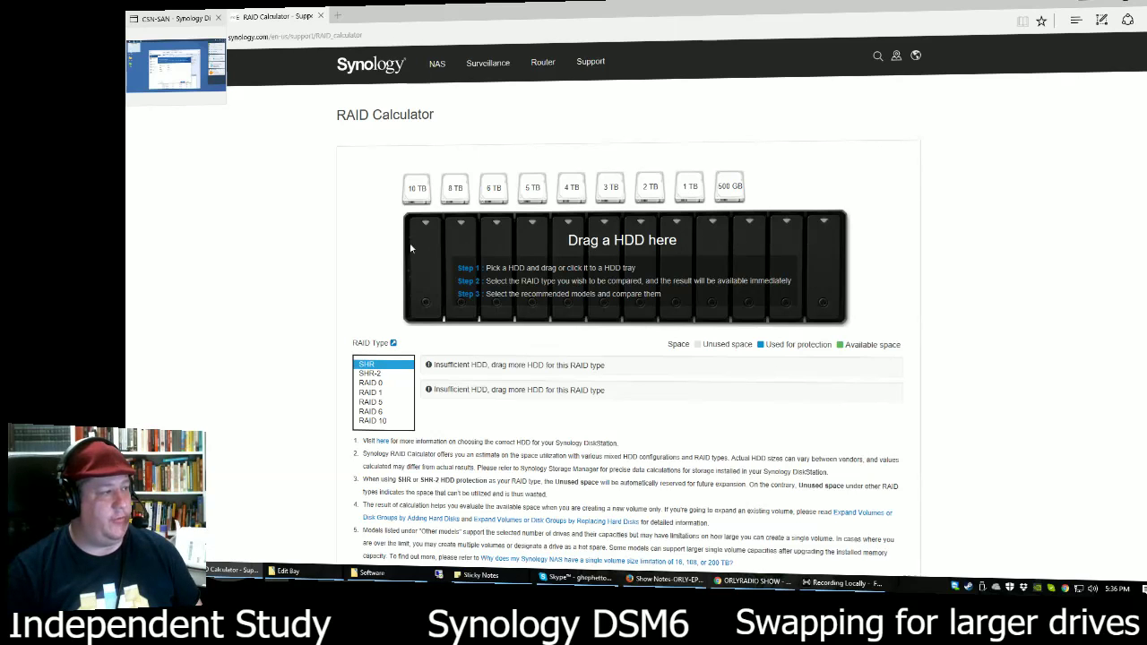
left_click(649, 188)
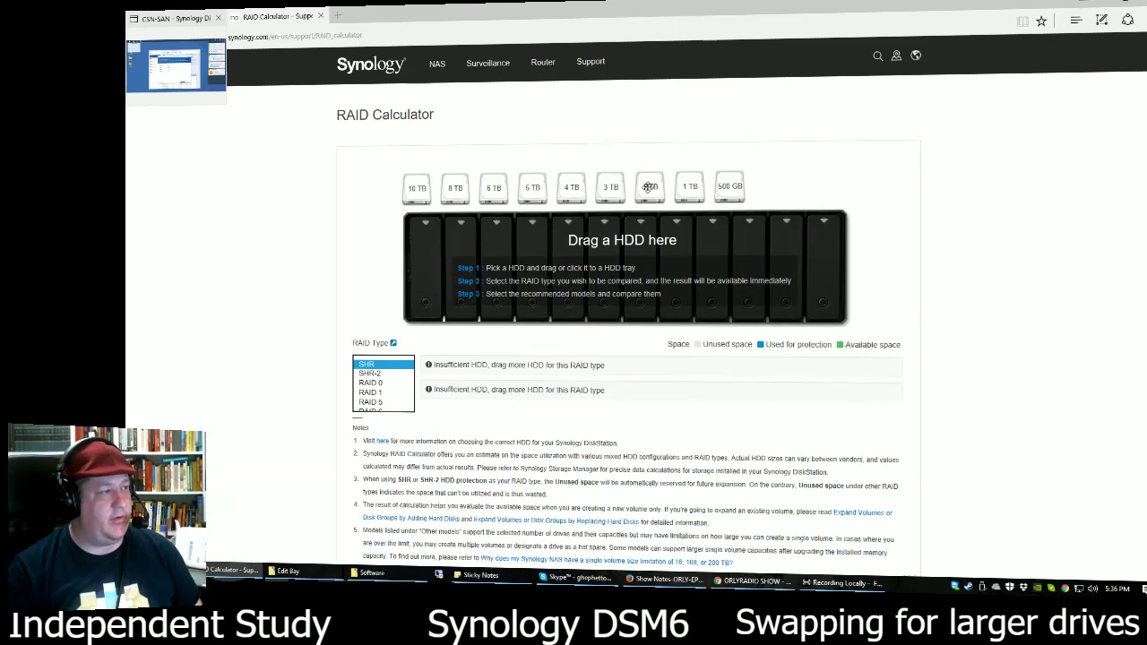
left_click(649, 187)
left_click(649, 187)
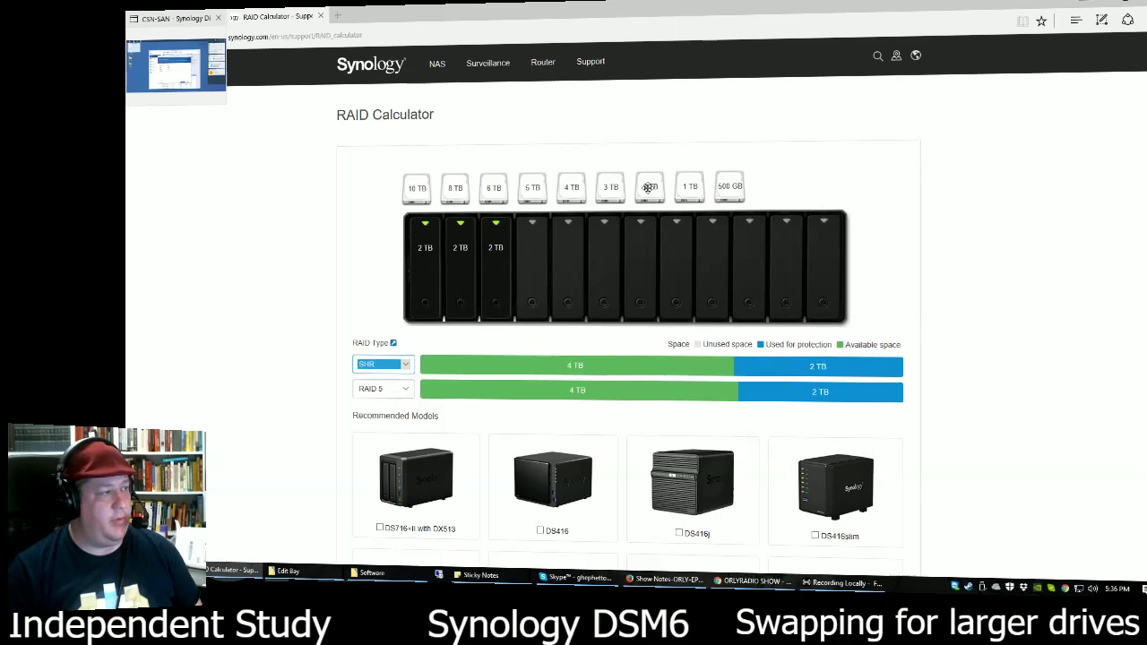
left_click(649, 187)
Fill the eight remaining trays of the RAID Calculator with 6 TB drives.
left_click(492, 189)
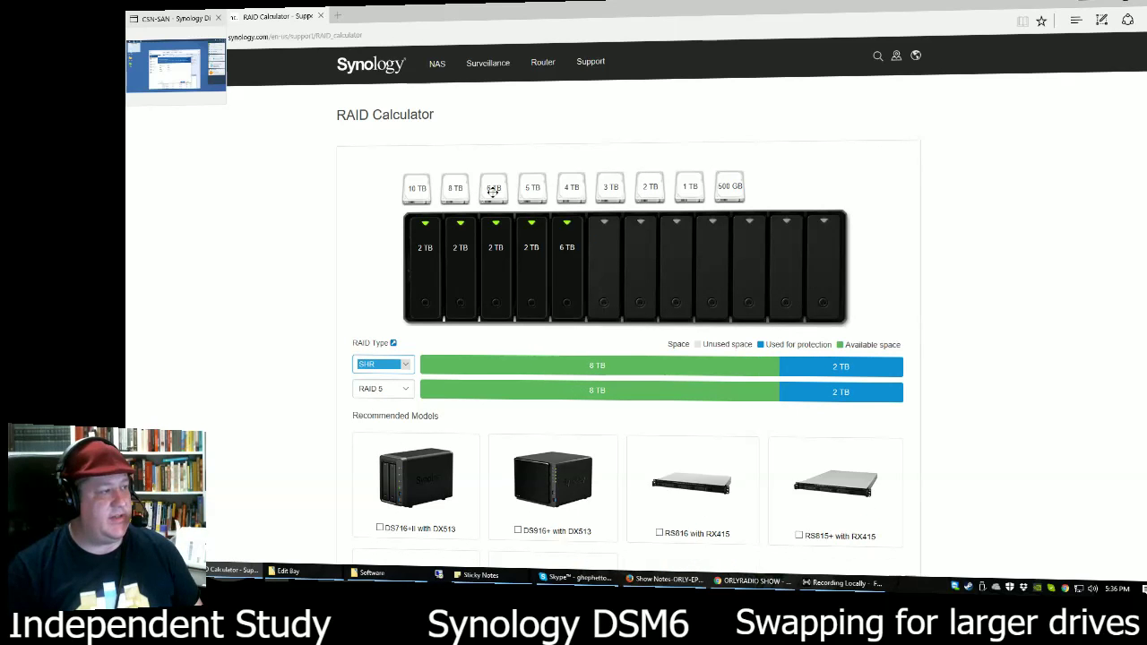
left_click(493, 189)
left_click(493, 189)
left_click(493, 189)
left_click(493, 189)
left_click(493, 189)
left_click(493, 190)
left_click(493, 189)
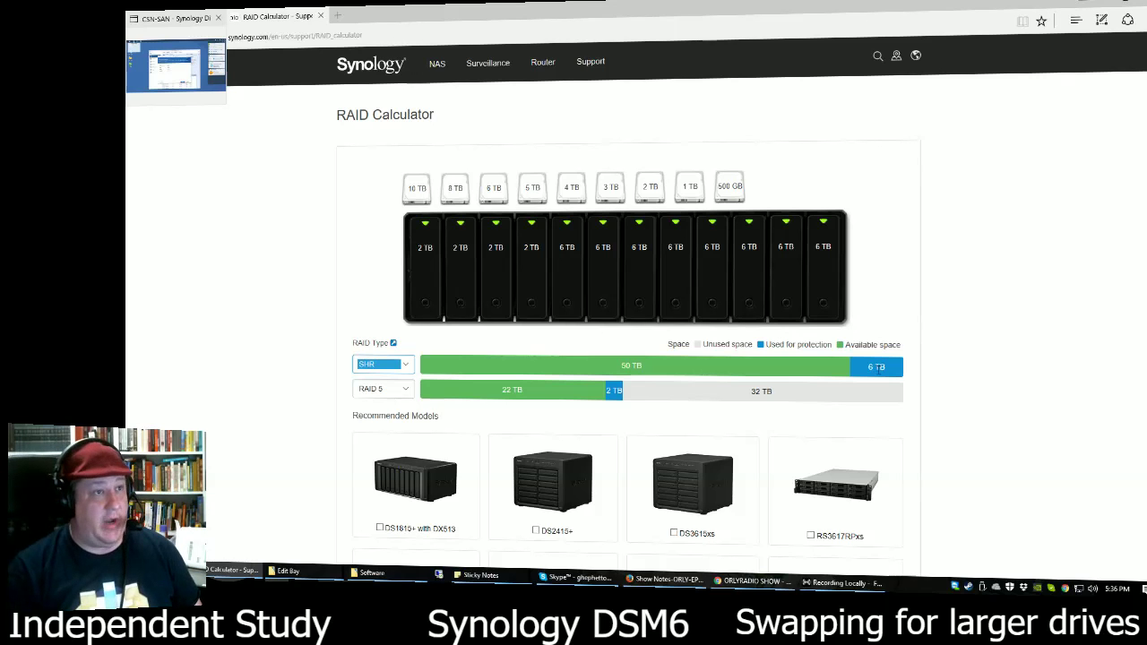
Swap the fourth 2 TB drive for a 6 TB drive to compare capacity, and restore the mix of four 2 TB and eight 6 TB drives.
left_click(528, 256)
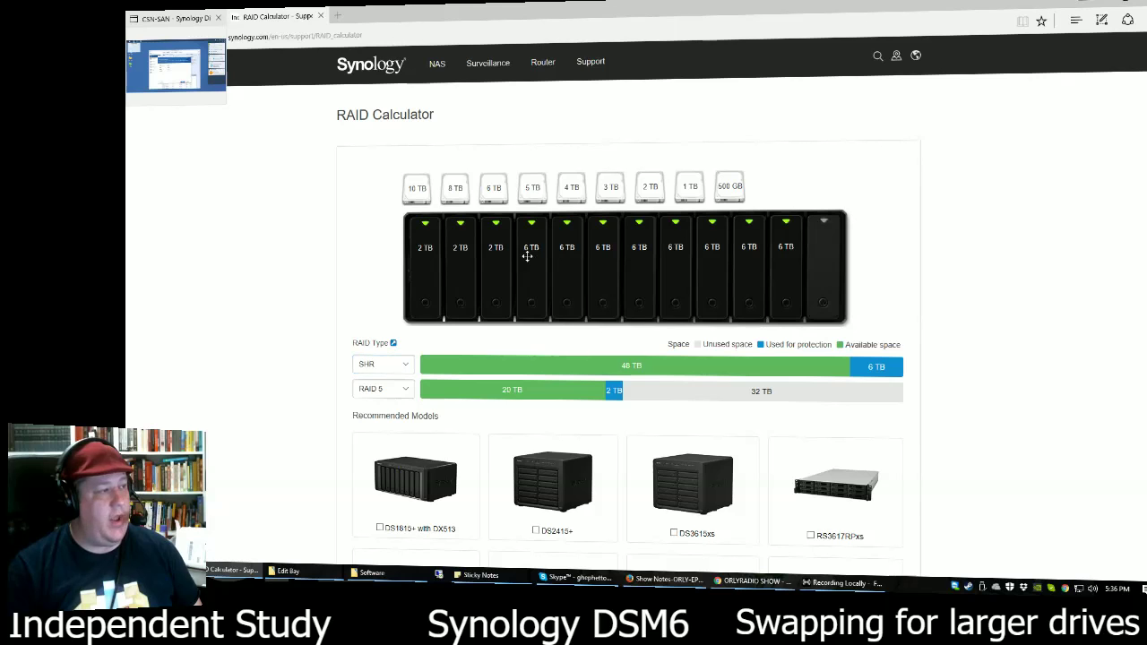
left_click(494, 191)
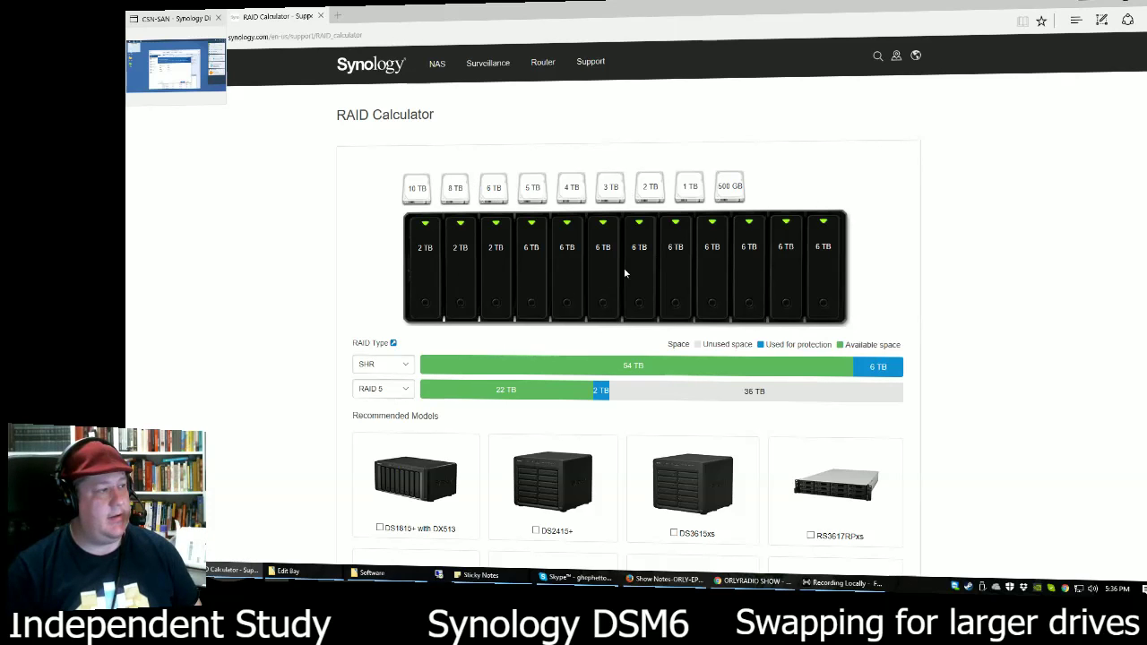
left_click(528, 274)
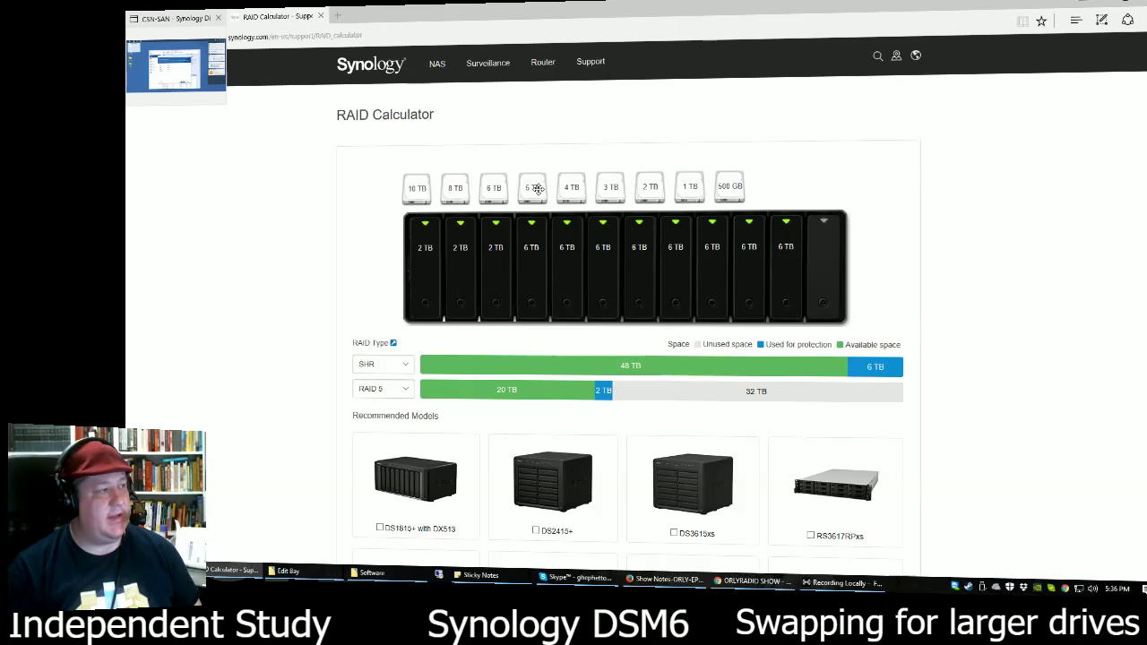
left_click_drag(660, 191, 838, 268)
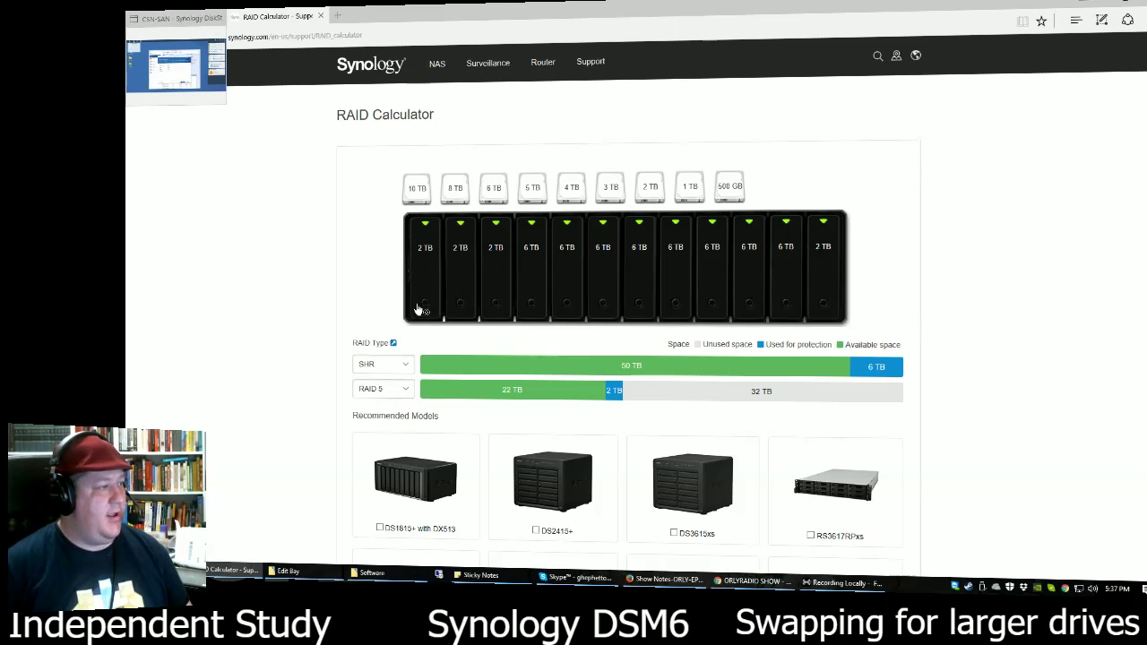
Change the first RAID type to SHR-2 and replace the 2 TB drive in the last tray with a 6 TB drive.
left_click(408, 365)
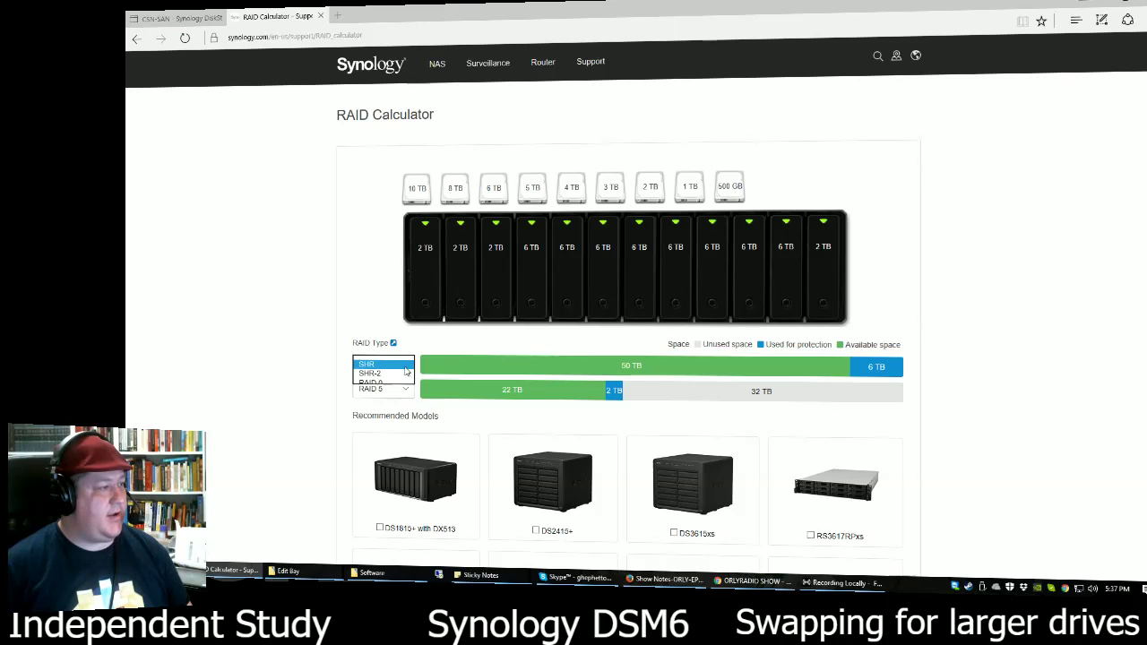
left_click(372, 373)
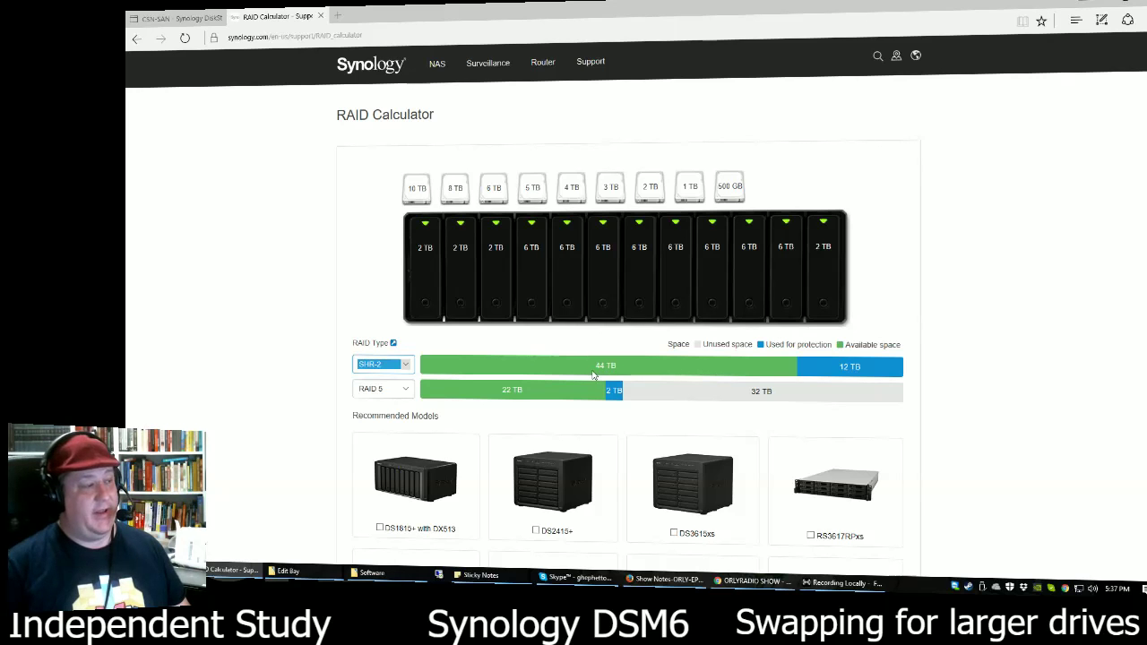
left_click(819, 275)
left_click(494, 187)
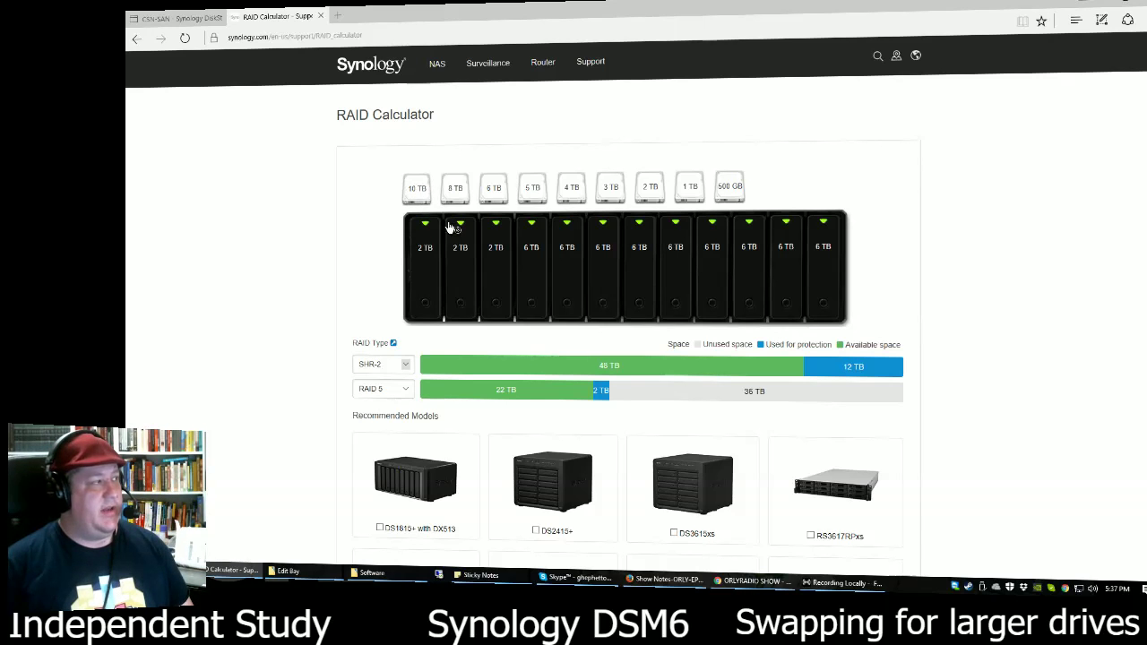
Return to the Synology DSM page and apply the confirmed repair of Volume 1 with Disk 4.
left_click(175, 17)
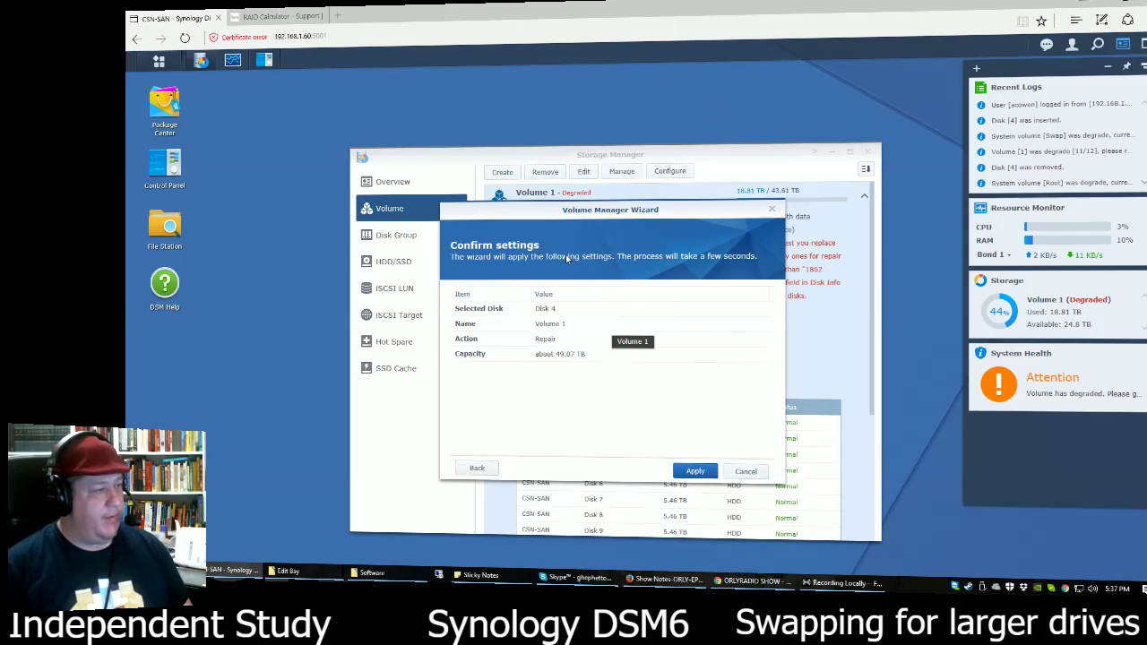
left_click(695, 473)
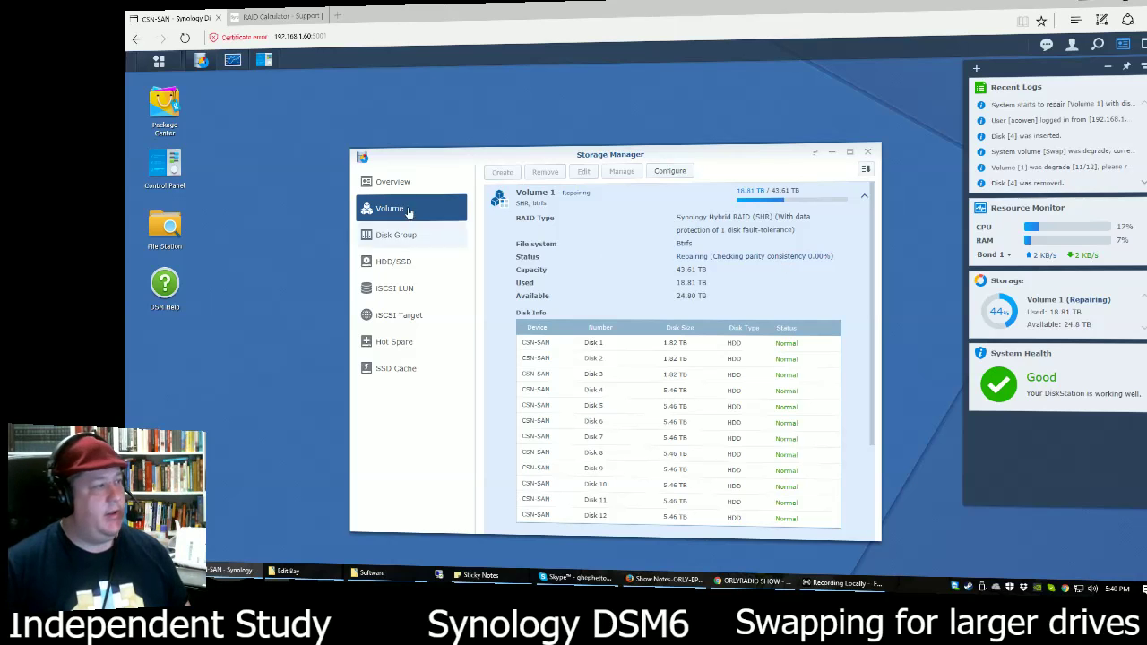
Check the NAS performance overview in Resource Monitor while the repair runs, and return to Storage Manager.
left_click(231, 67)
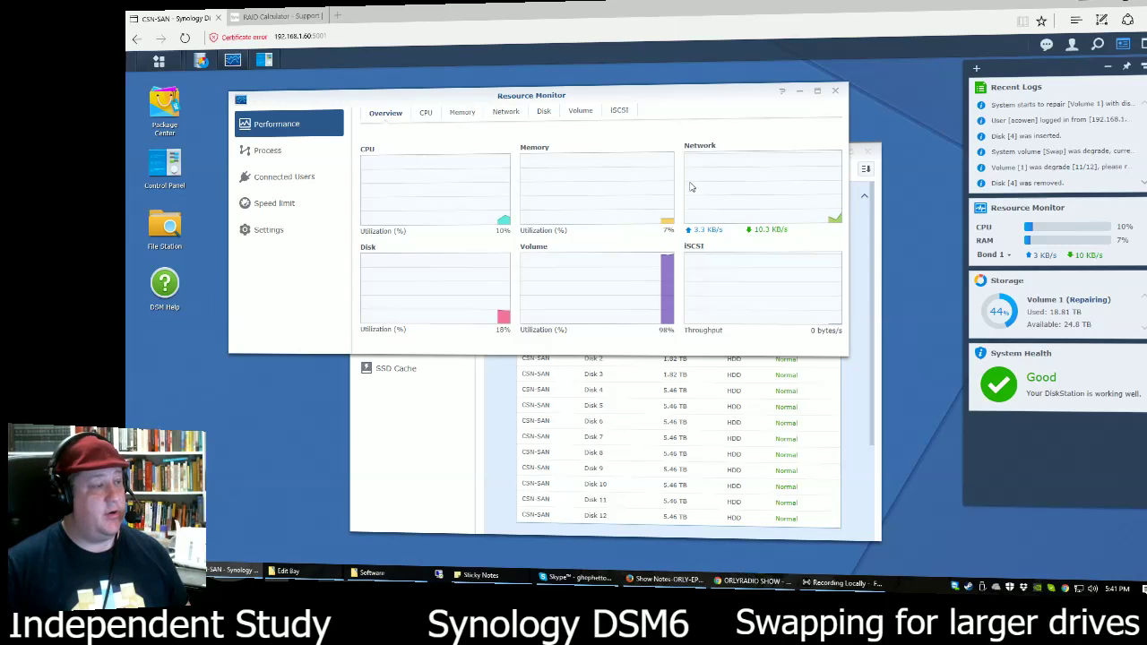
left_click(878, 190)
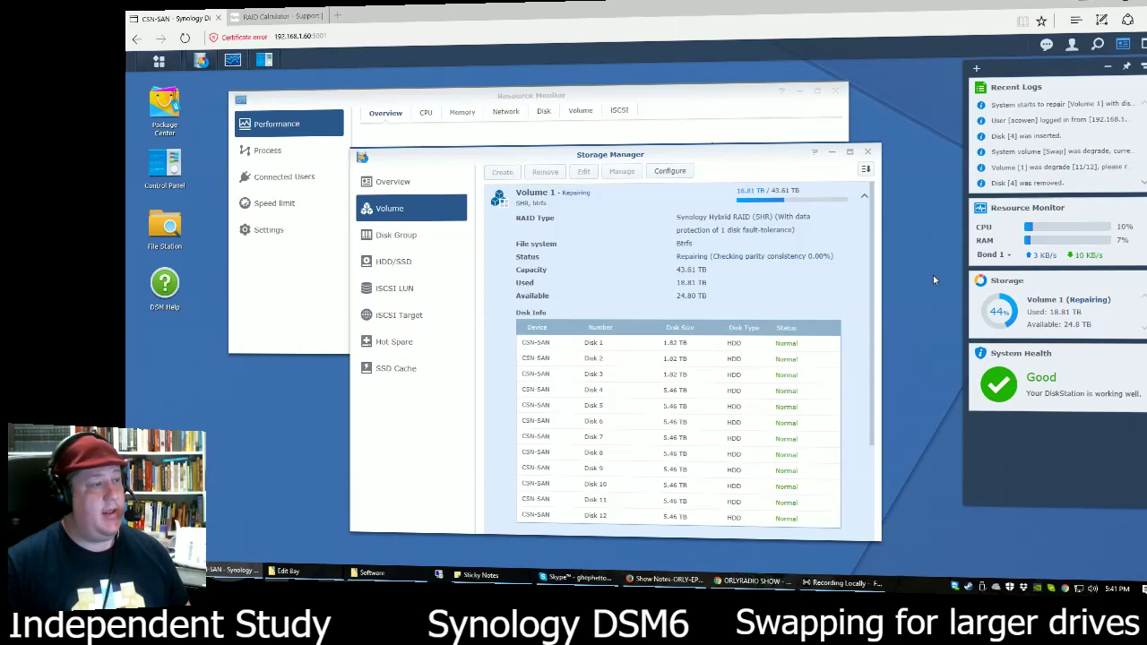